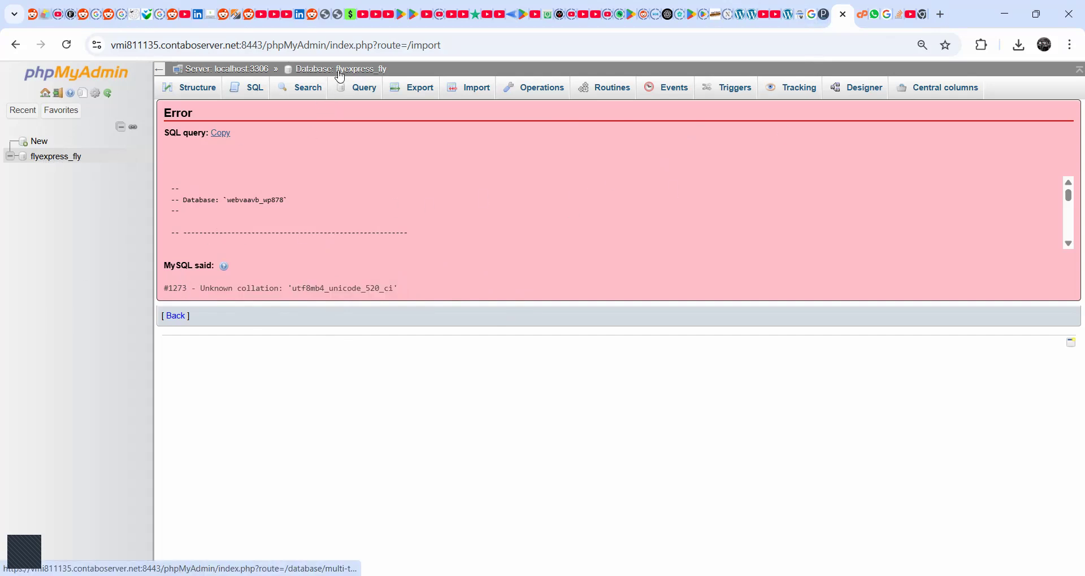
# - Try to import the webvaavb_wp878 SQL dump into the flyexpress_fly database
pyautogui.click(56, 157)
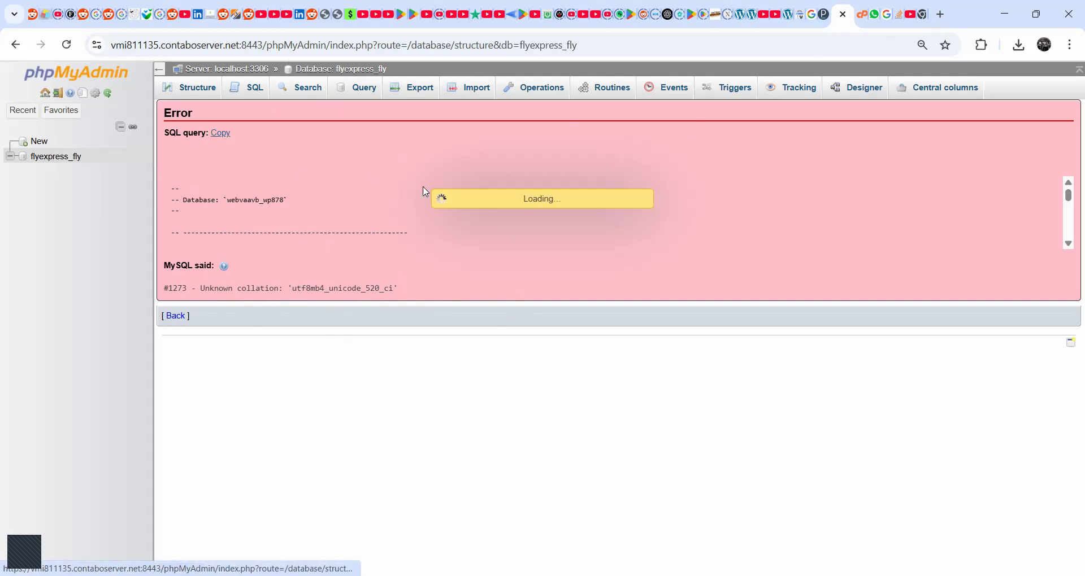
pyautogui.click(472, 90)
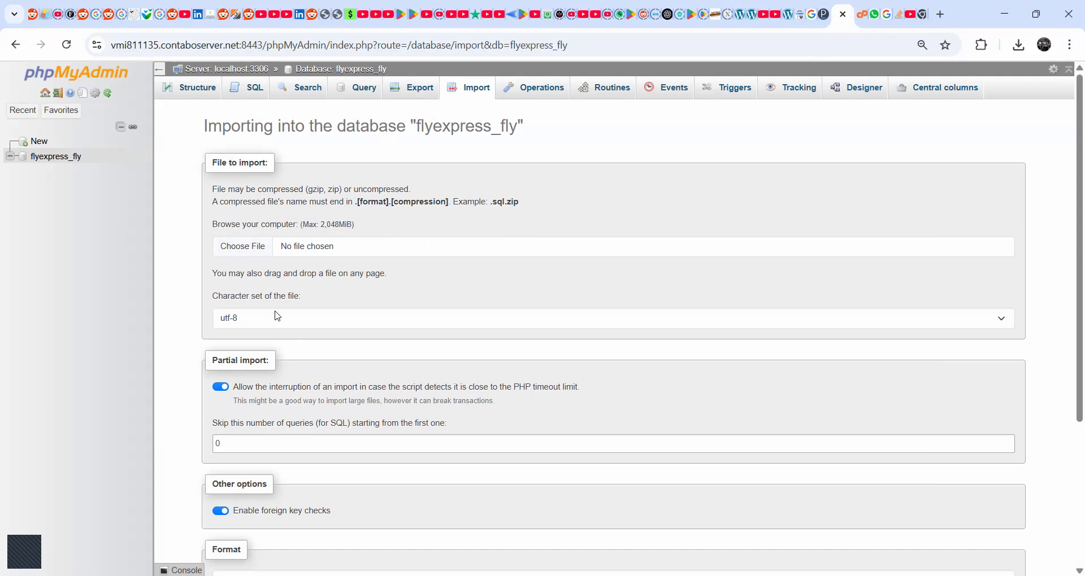
pyautogui.click(271, 249)
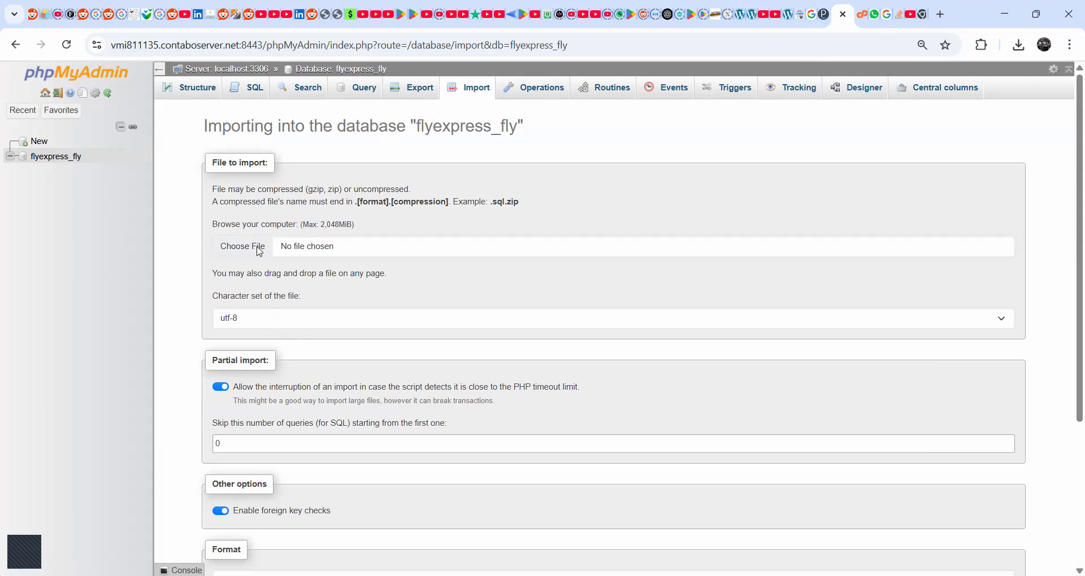
pyautogui.click(150, 165)
pyautogui.click(335, 313)
pyautogui.scroll(-4, 497, 389)
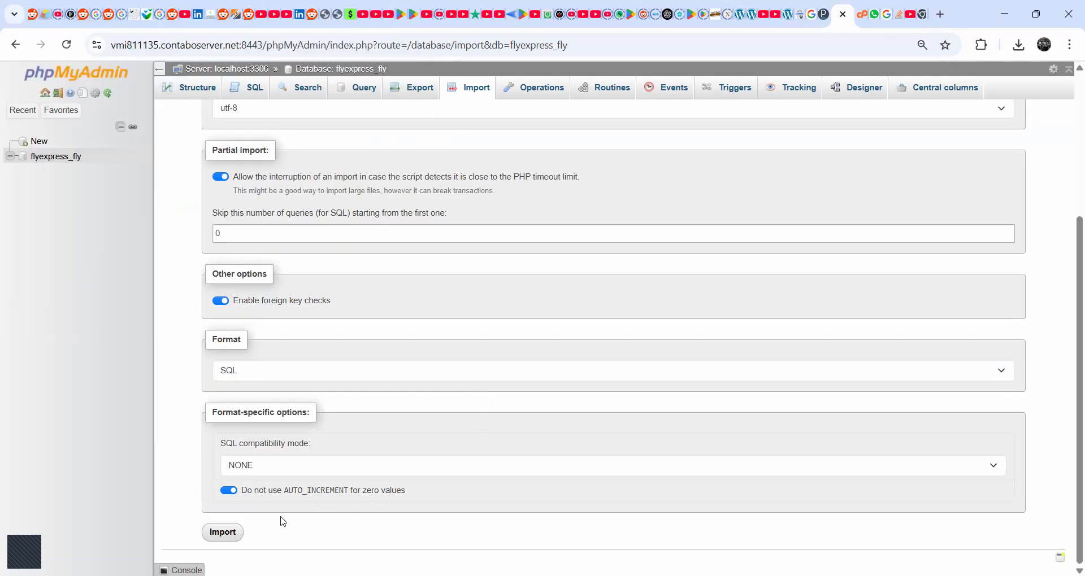
pyautogui.click(239, 535)
pyautogui.scroll(4, 717, 375)
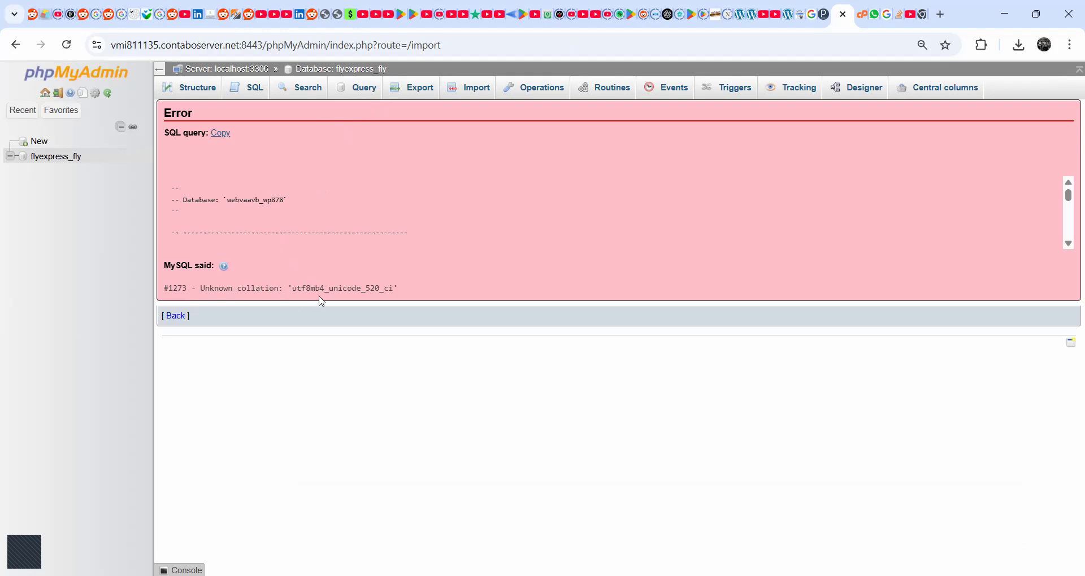
# - Open makemoneyonlineways.com/demo/fly/ in a new browser tab and look through the demo site's home page
pyautogui.click(942, 15)
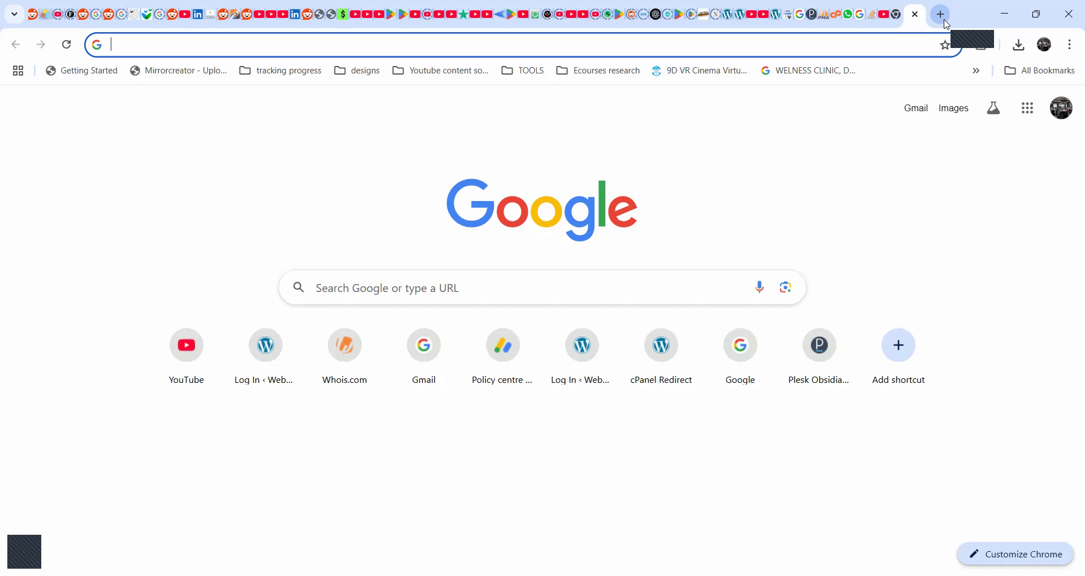
pyautogui.write('makemoneyonlineways.com/demo/fly/')
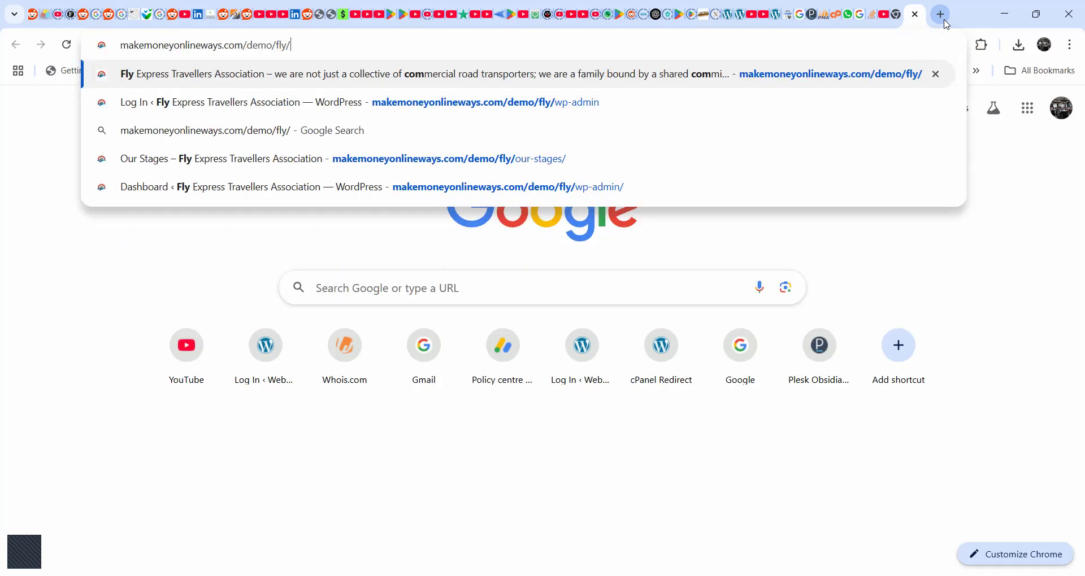
pyautogui.press('Return')
pyautogui.scroll(-8, 881, 164)
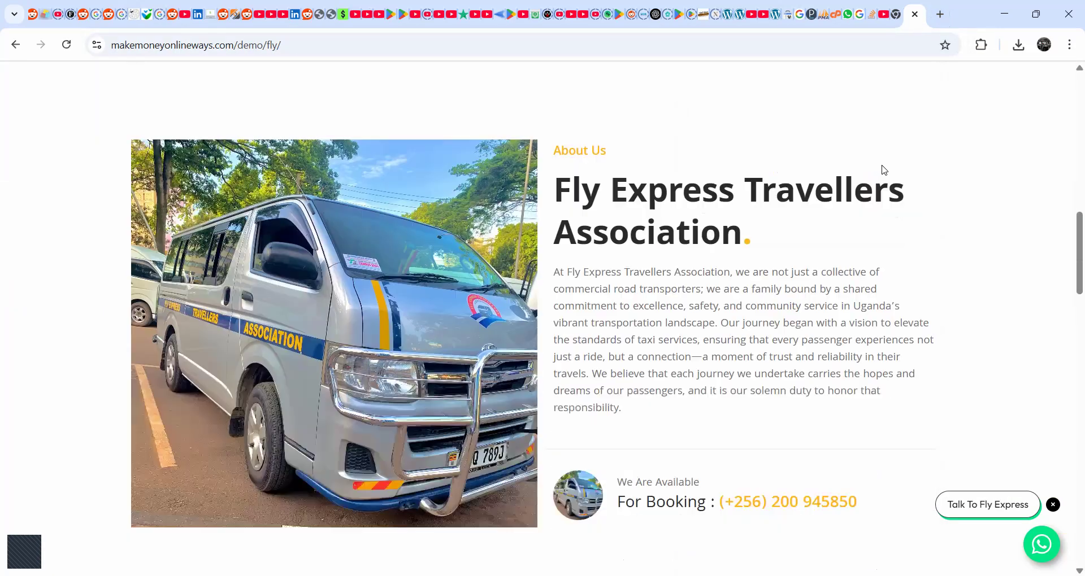
pyautogui.scroll(-7, 893, 177)
pyautogui.scroll(6, 901, 184)
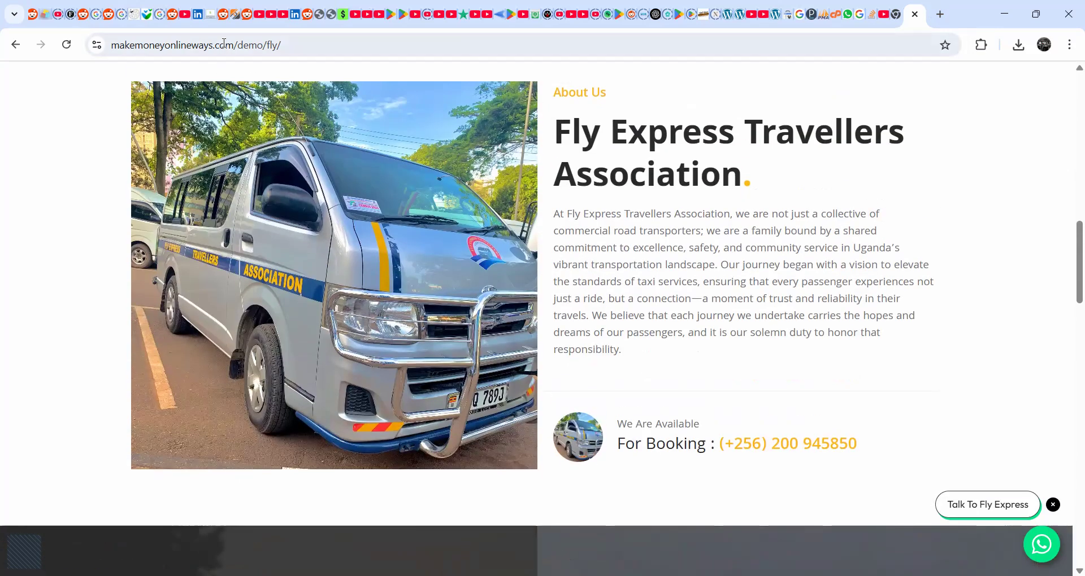
pyautogui.moveTo(130, 45)
pyautogui.mouseDown()
pyautogui.moveTo(309, 48)
pyautogui.moveTo(108, 46)
pyautogui.mouseUp()
pyautogui.click(330, 44)
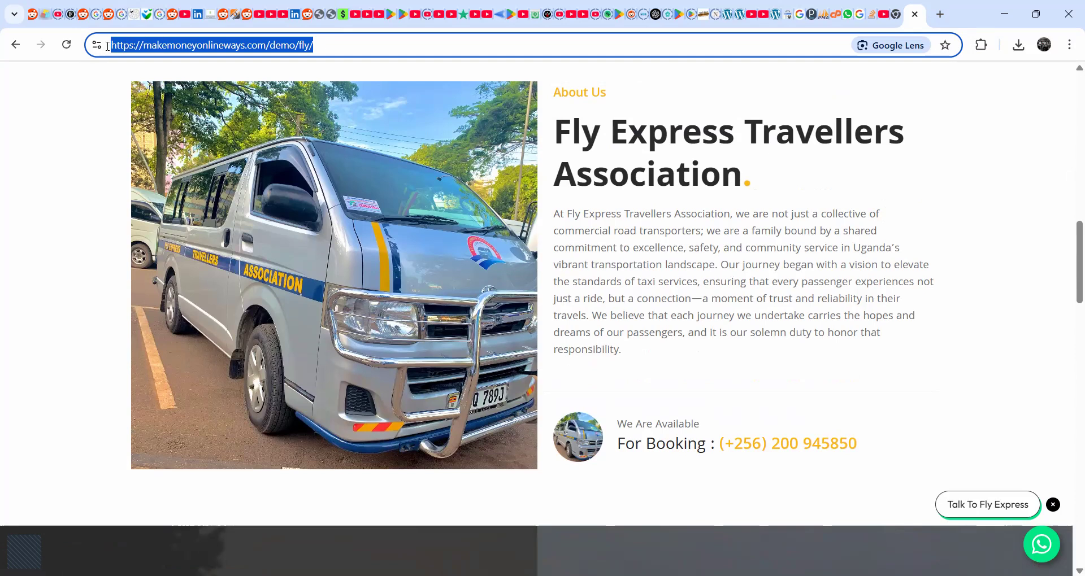
pyautogui.click(337, 50)
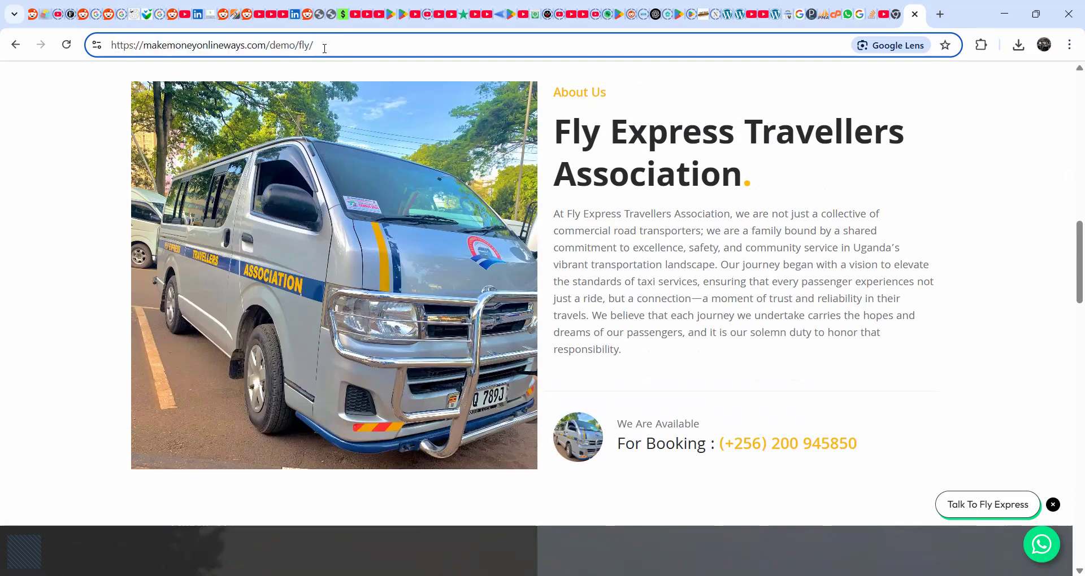
pyautogui.moveTo(332, 38); pyautogui.dragTo(84, 39)
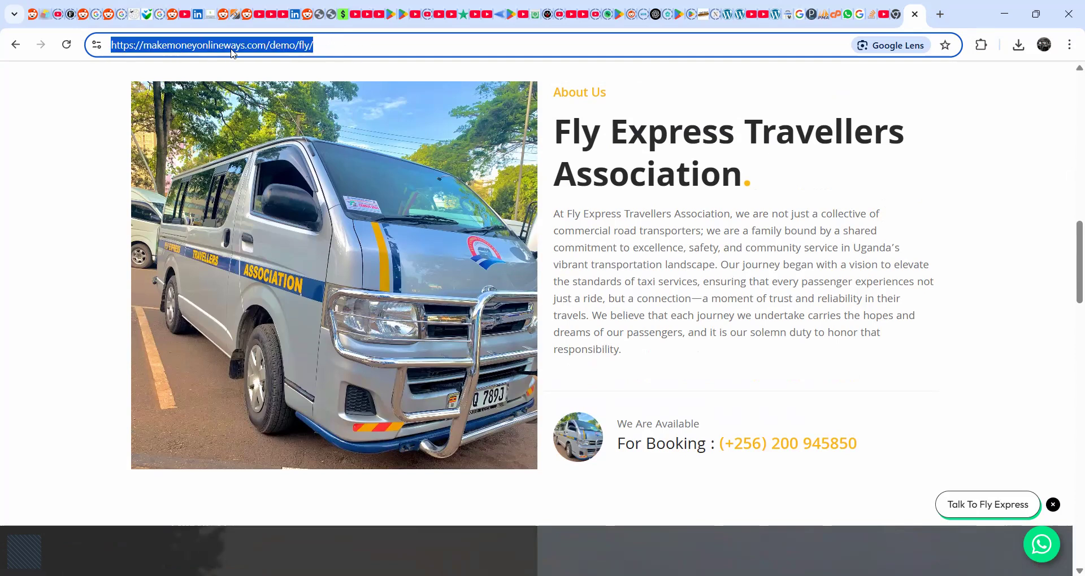
pyautogui.click(271, 47)
pyautogui.moveTo(315, 45); pyautogui.dragTo(95, 43)
pyautogui.click(342, 47)
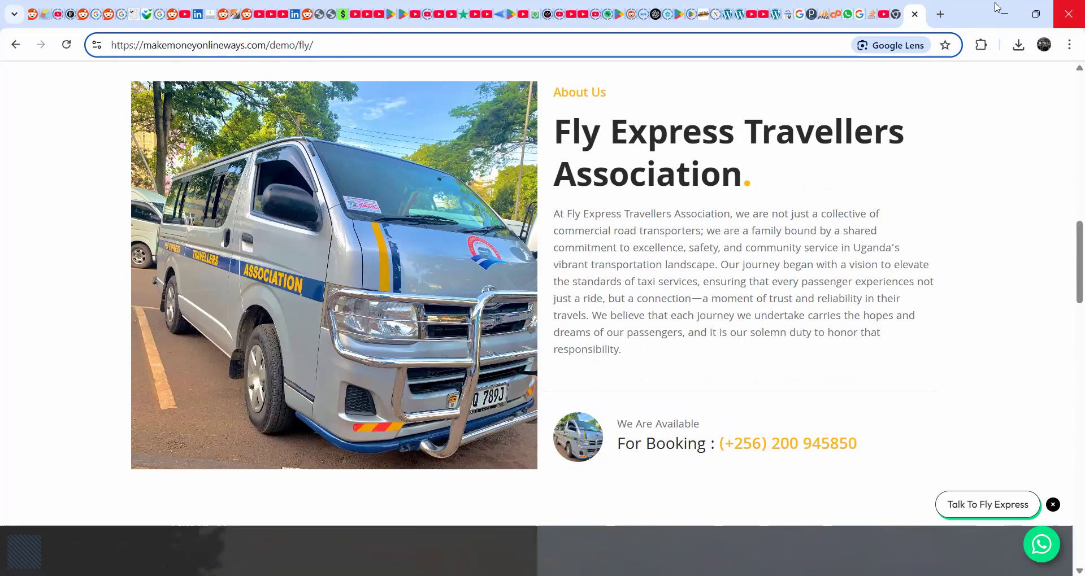
# - Copy the domain from the contact e-mail in the demo site's header and try to open it in a new browser tab
pyautogui.click(941, 14)
pyautogui.write('f')
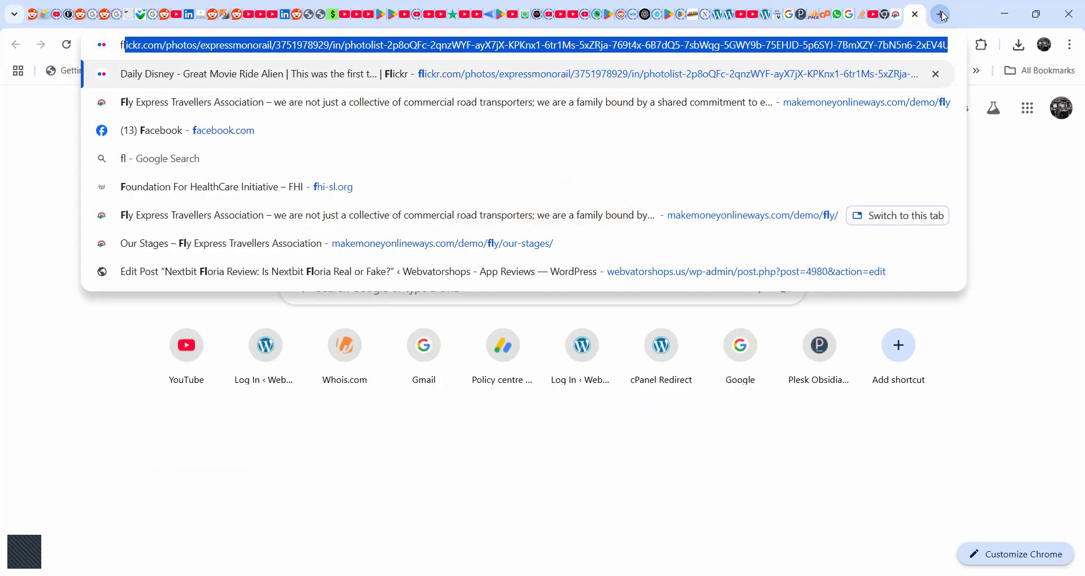
pyautogui.write('lyexpress')
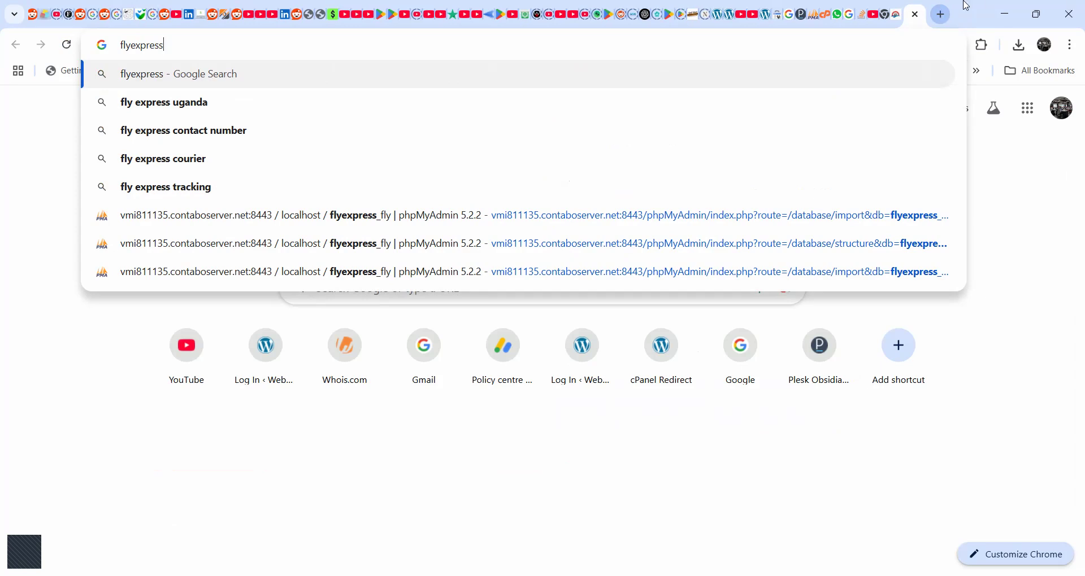
pyautogui.click(896, 14)
pyautogui.scroll(6, 628, 146)
pyautogui.scroll(10, 627, 145)
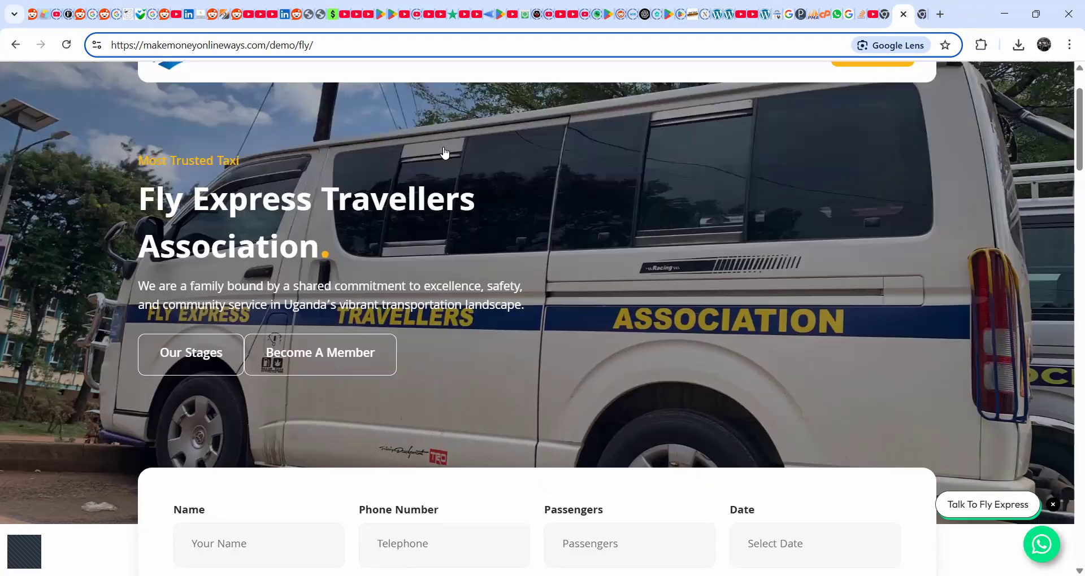
pyautogui.click(291, 82)
pyautogui.moveTo(292, 82); pyautogui.dragTo(182, 82)
pyautogui.hotkey('ctrl', 'c')
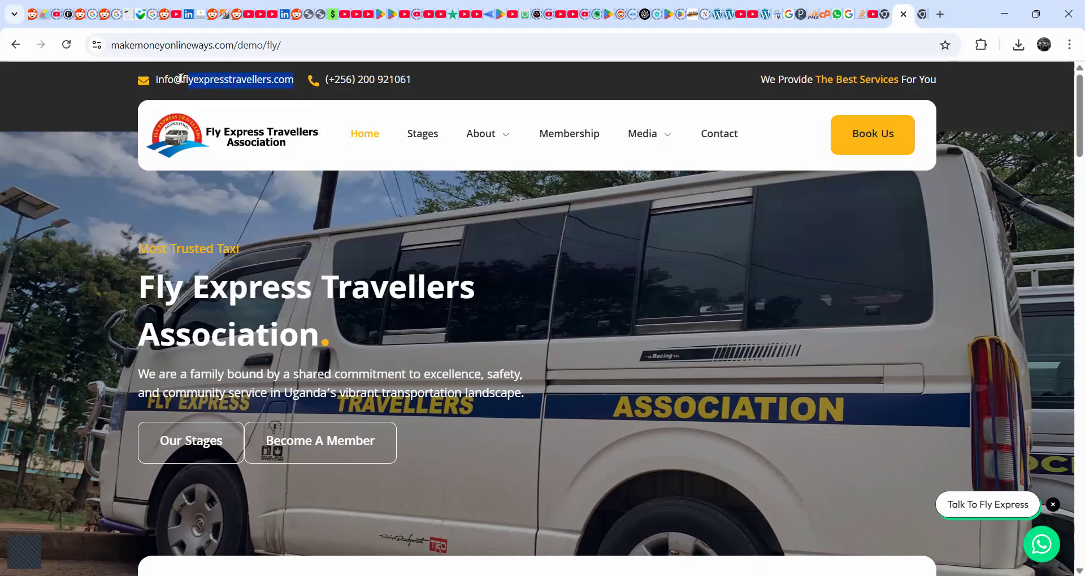
pyautogui.click(922, 14)
pyautogui.hotkey('ctrl', 'v')
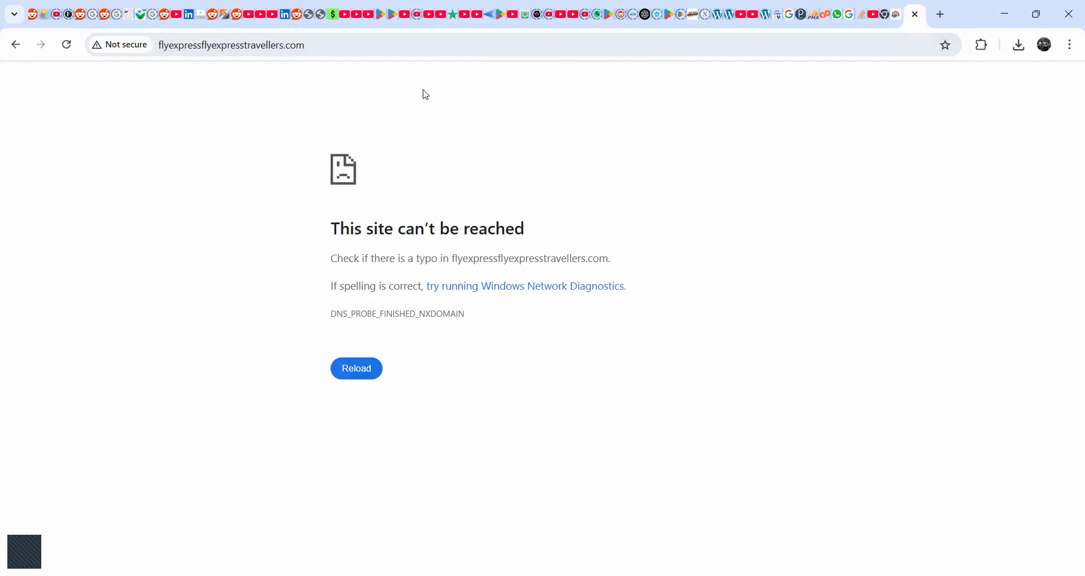
# - Replace the faulty address with flyexpresstravellers.com and load that site
pyautogui.click(257, 49)
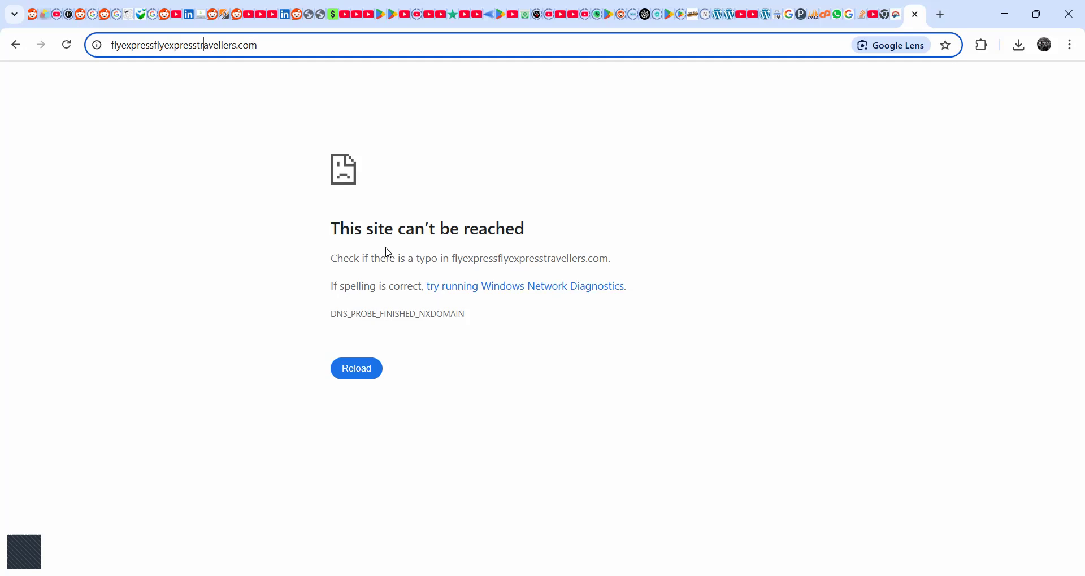
pyautogui.hotkey('ctrl', 'a')
pyautogui.click(372, 371)
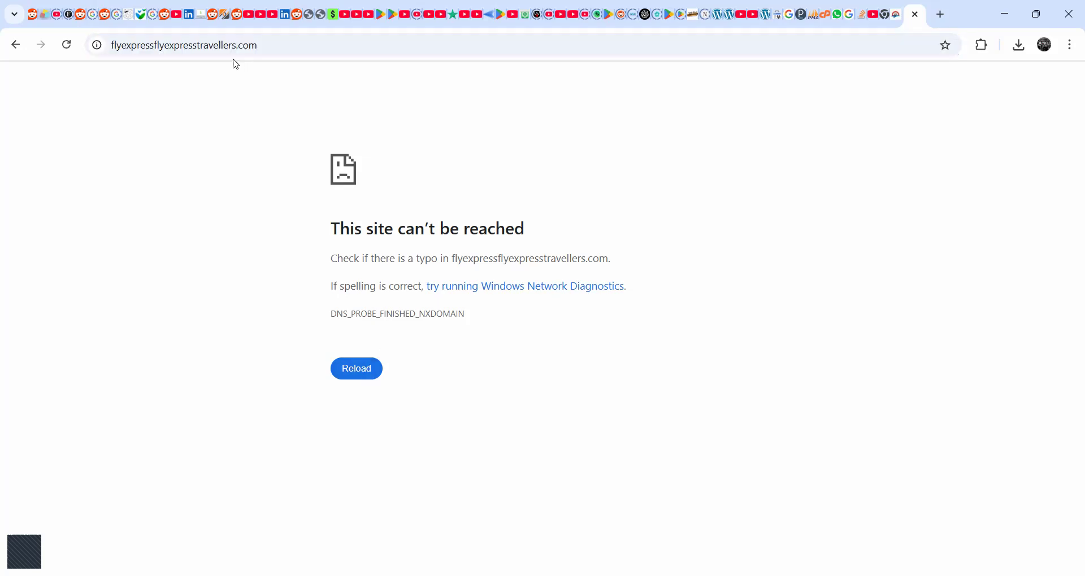
pyautogui.click(193, 50)
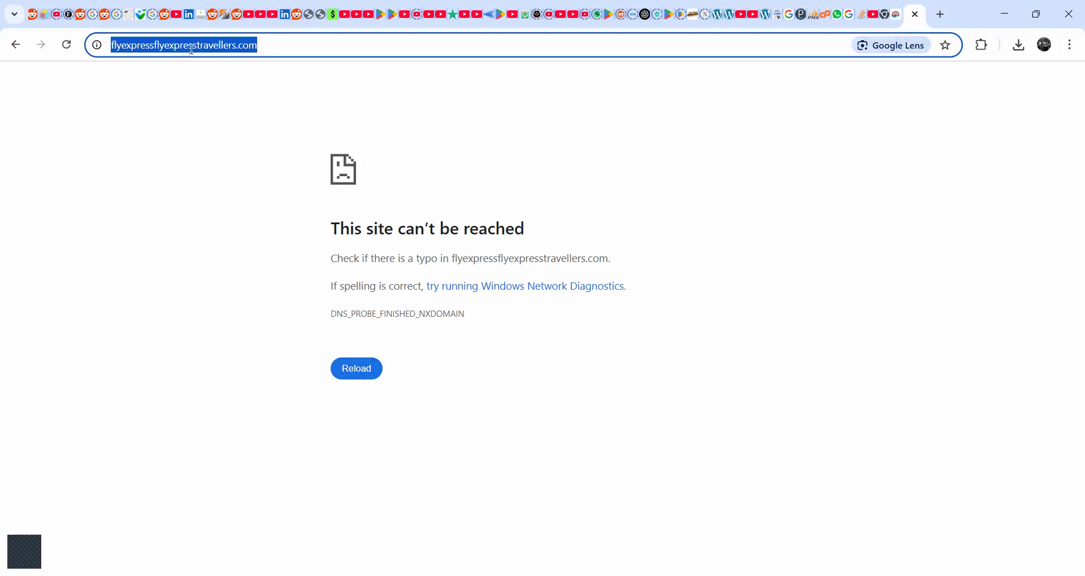
pyautogui.hotkey('ctrl', 'v')
pyautogui.press('Return')
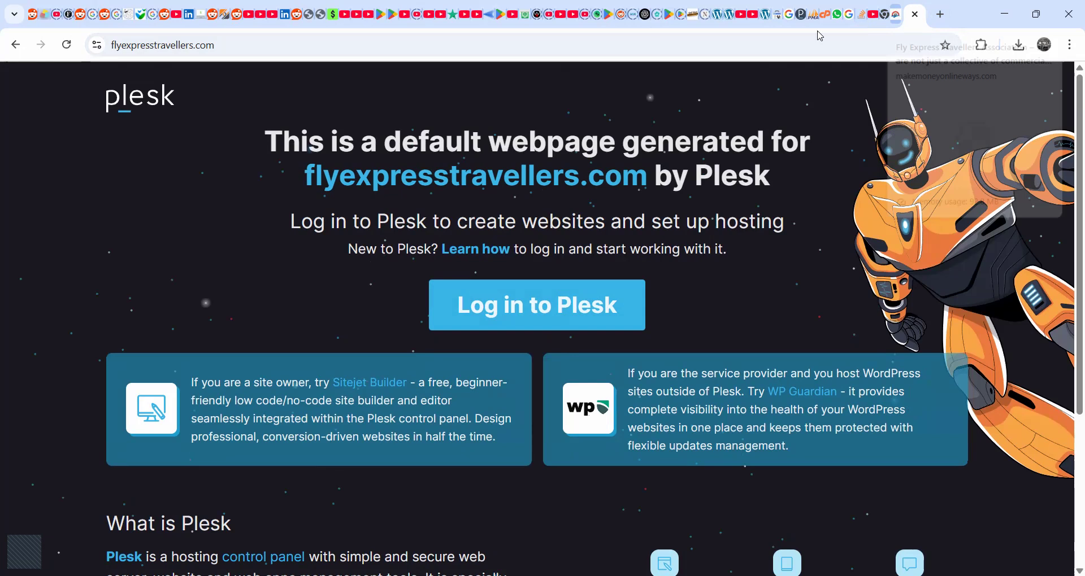
# - Close the demo site and spare browser tabs, return to phpMyAdmin and highlight the collation name utf8mb4_unicode_520_ci in the import error
pyautogui.click(896, 14)
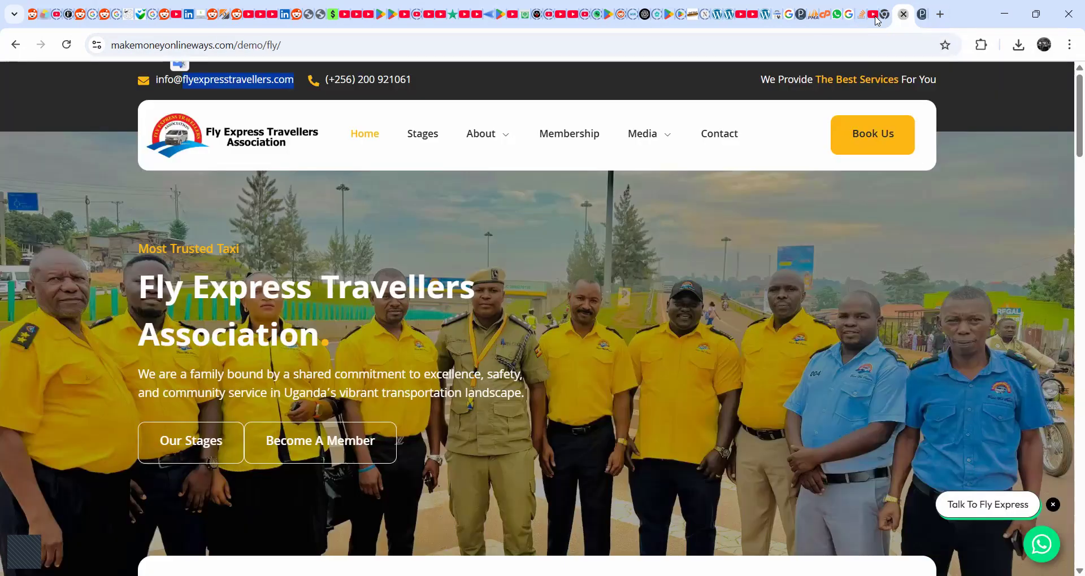
pyautogui.click(903, 14)
pyautogui.click(885, 15)
pyautogui.click(891, 15)
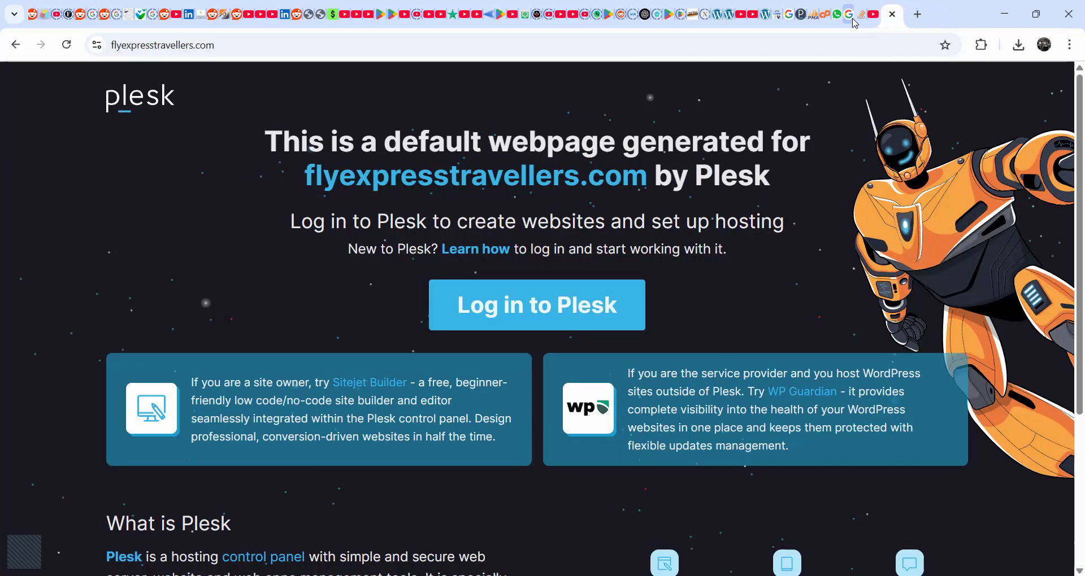
pyautogui.click(814, 16)
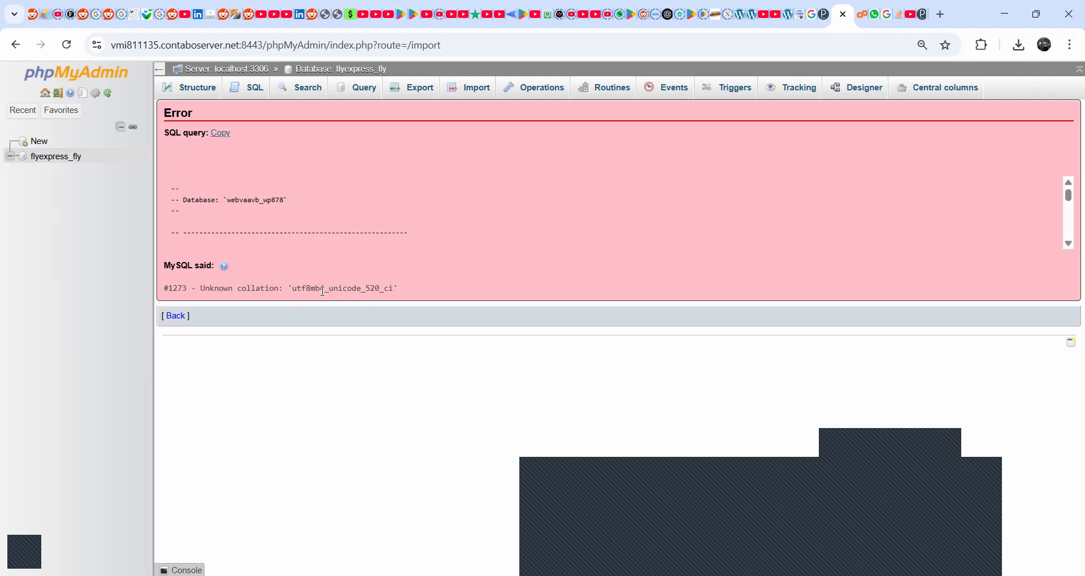
pyautogui.moveTo(294, 288); pyautogui.dragTo(371, 289)
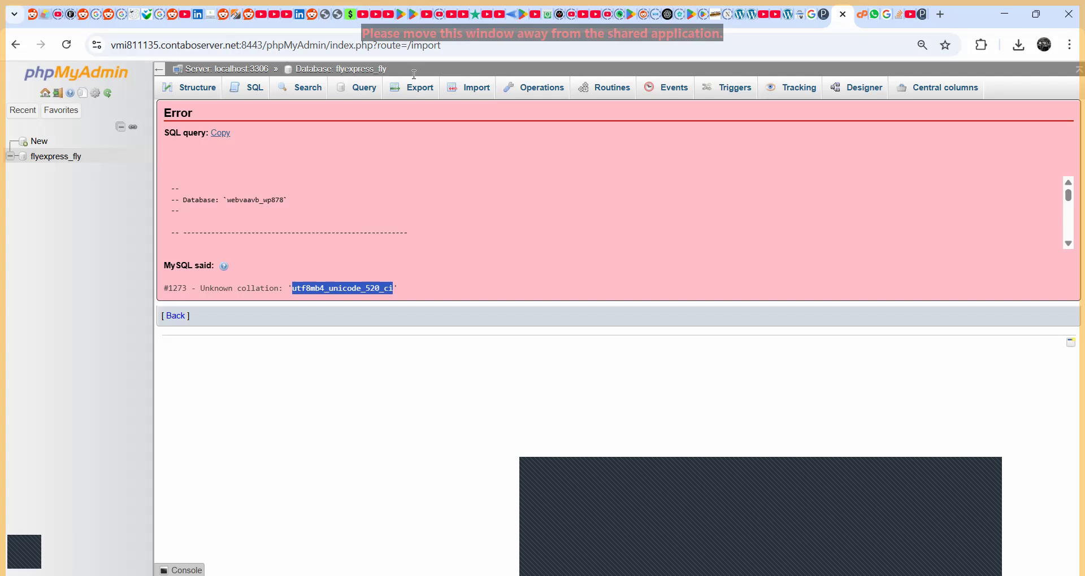
# - Import webvaavb_wp878.sql from the Downloads folder into the flyexpress_fly database
pyautogui.click(59, 156)
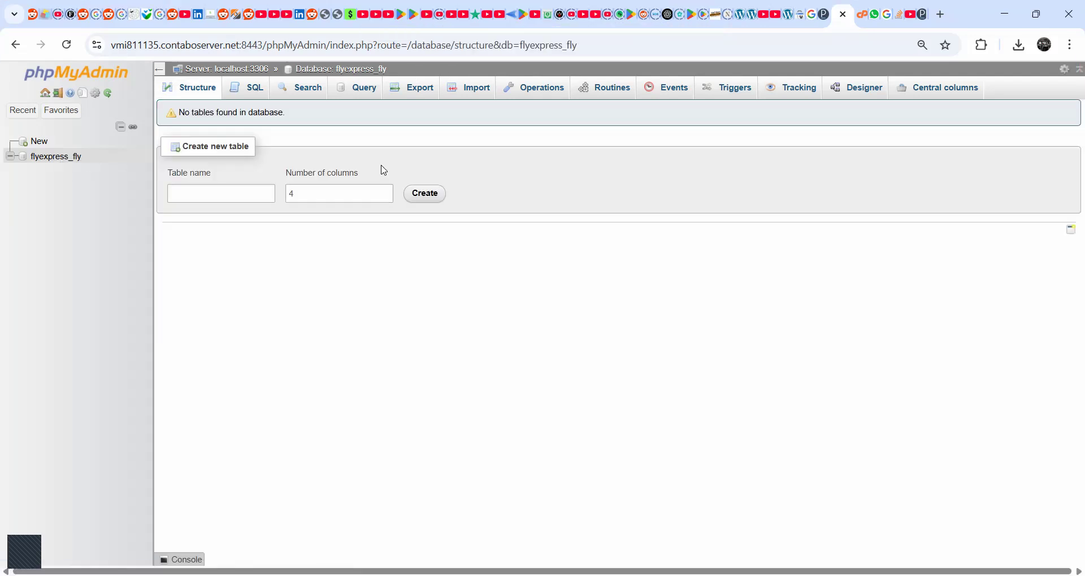
pyautogui.click(477, 89)
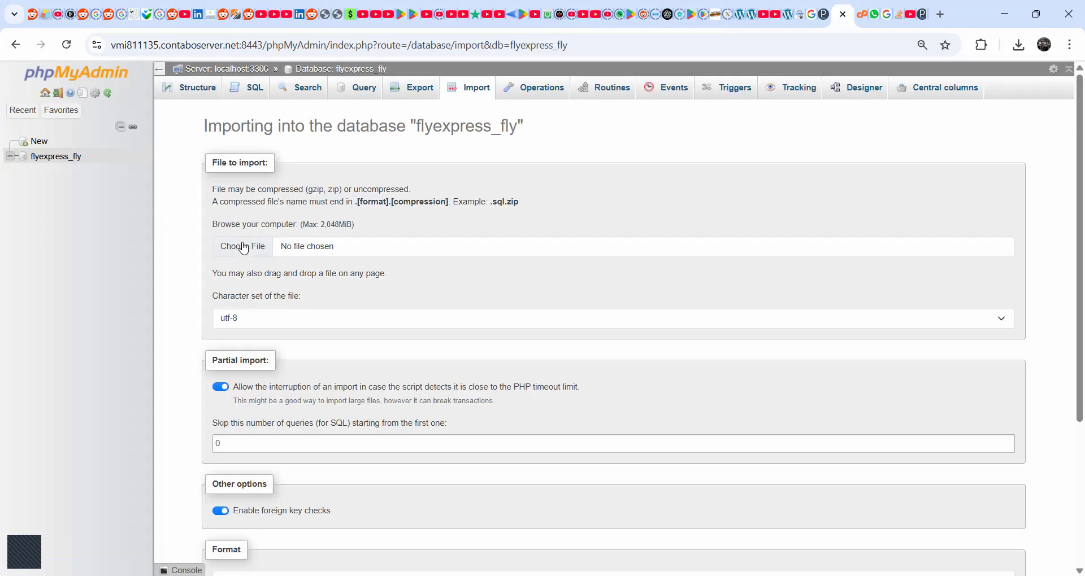
pyautogui.click(246, 247)
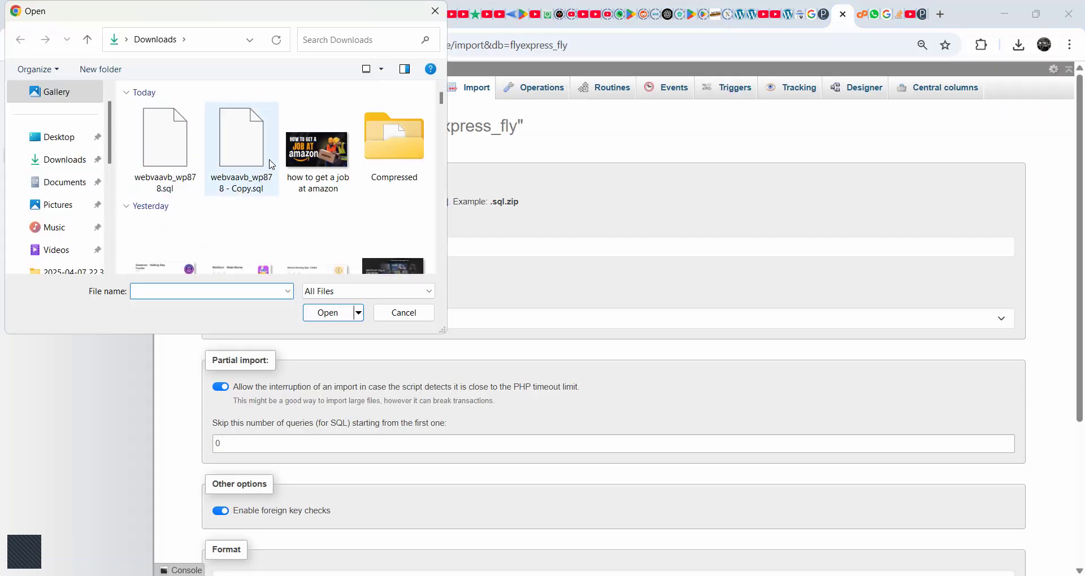
pyautogui.click(166, 158)
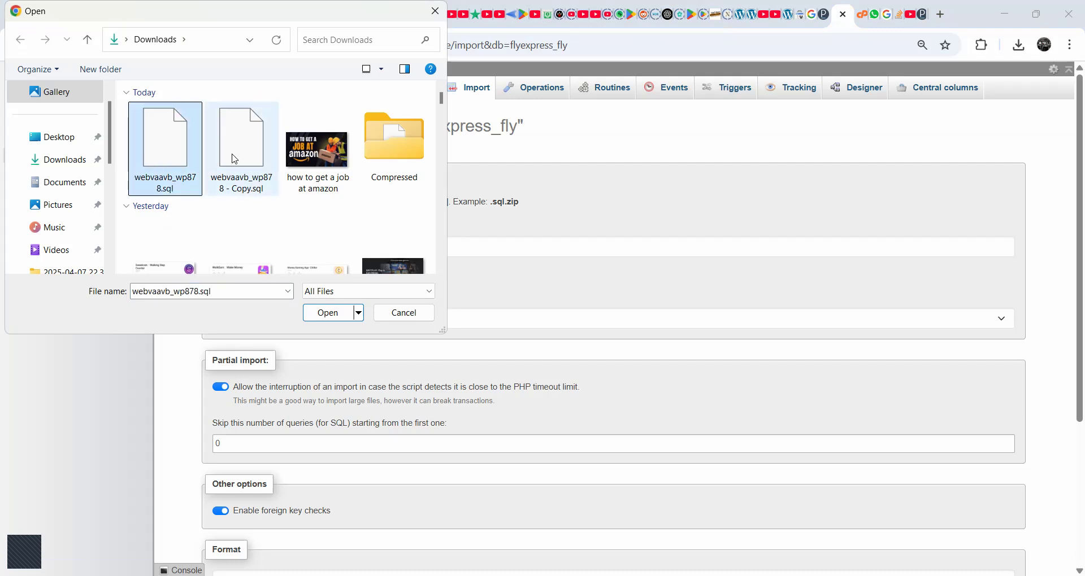
pyautogui.doubleClick(178, 152)
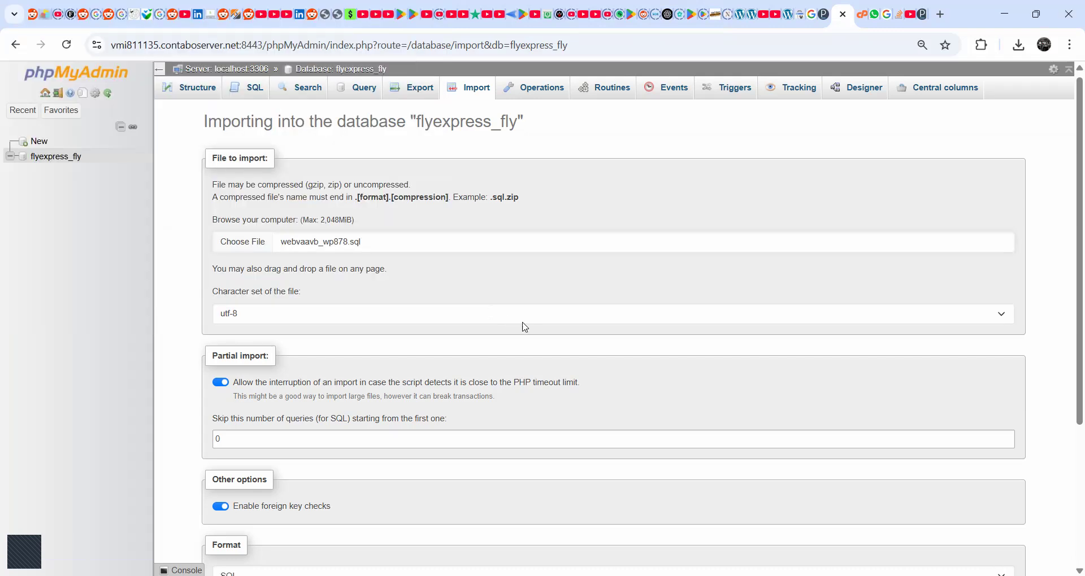
pyautogui.scroll(-4, 549, 334)
pyautogui.click(222, 534)
pyautogui.scroll(4, 390, 334)
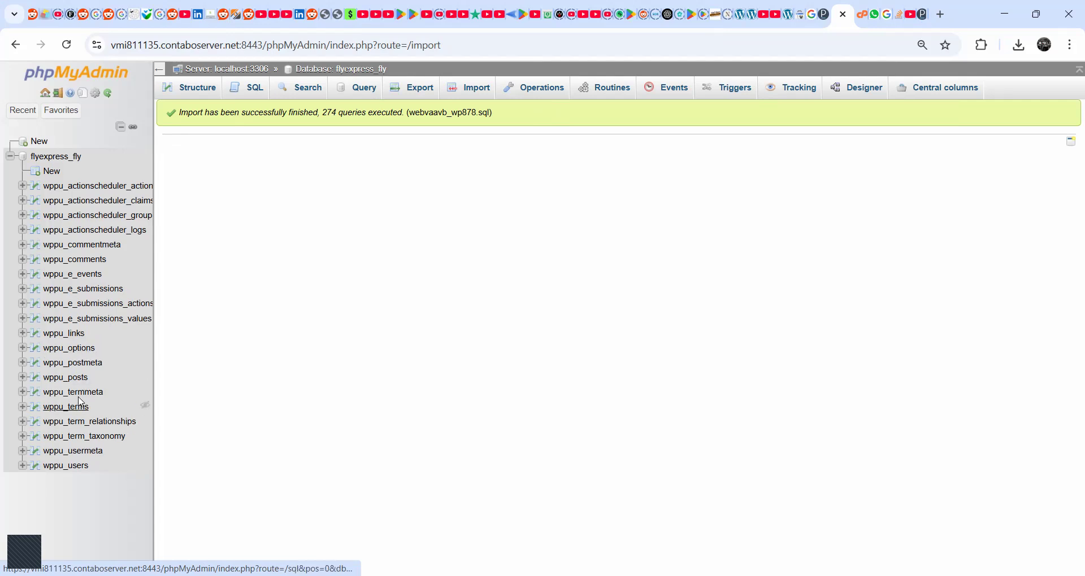
# - Open the wppu_options table in the flyexpress_fly database and clear the siteurl option's value
pyautogui.click(77, 353)
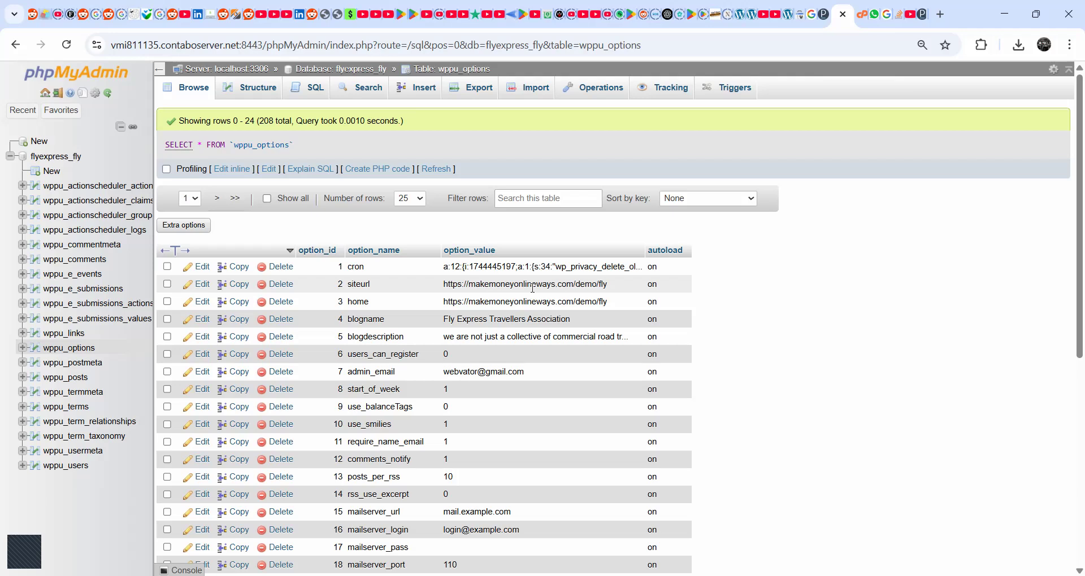
pyautogui.doubleClick(569, 284)
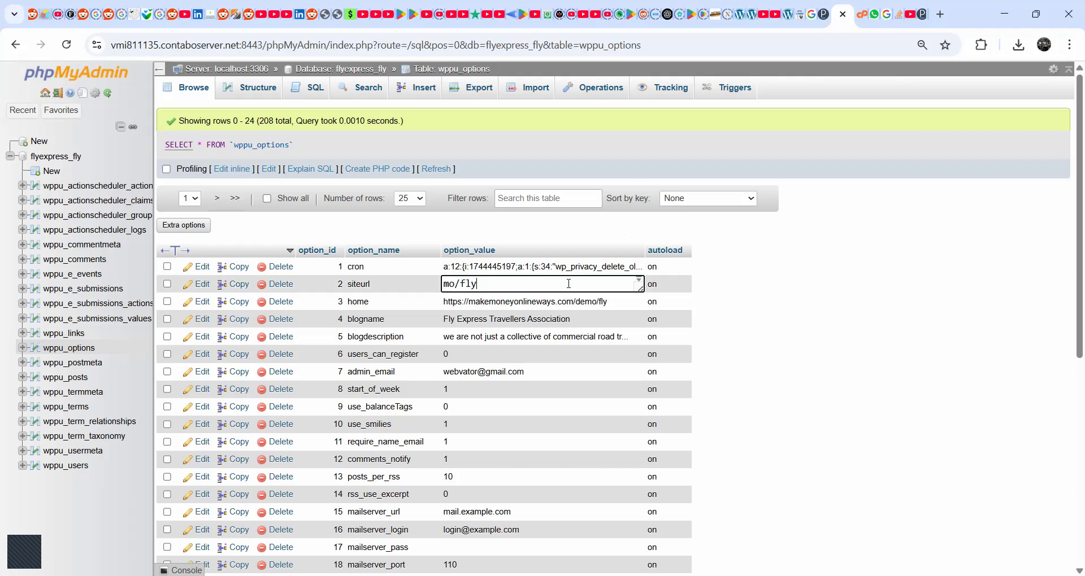
pyautogui.click(348, 293)
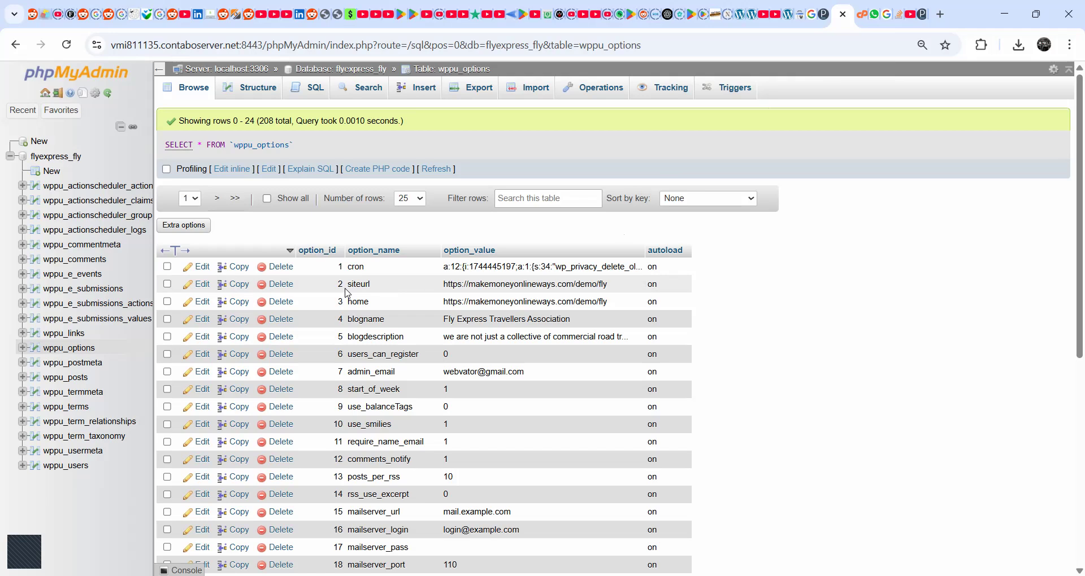
pyautogui.doubleClick(462, 284)
pyautogui.click(406, 290)
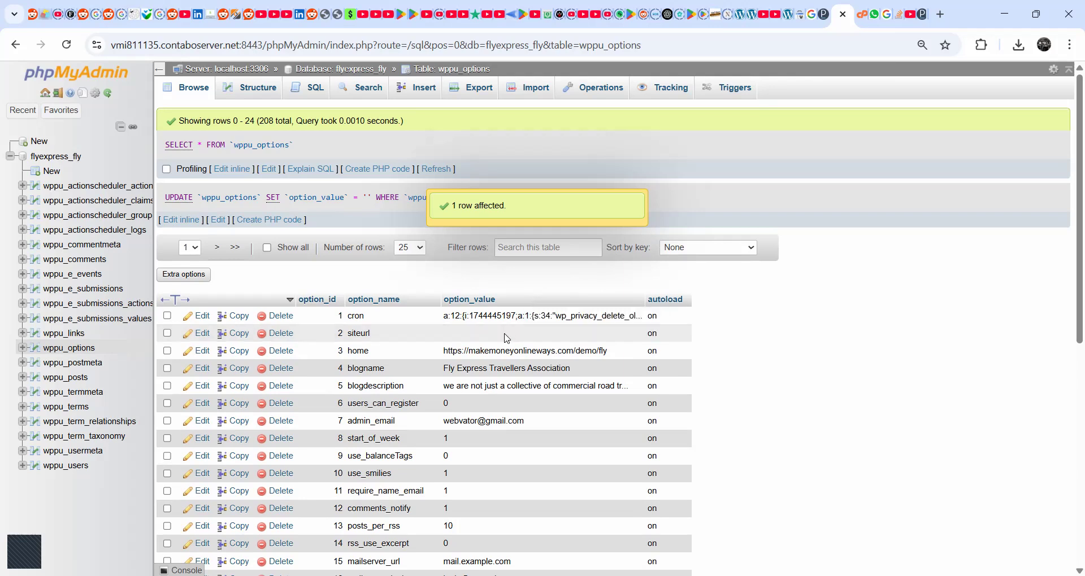
# - Enter flyexpresstravellers.com as the address in a new browser tab and cut it to the clipboard
pyautogui.click(940, 14)
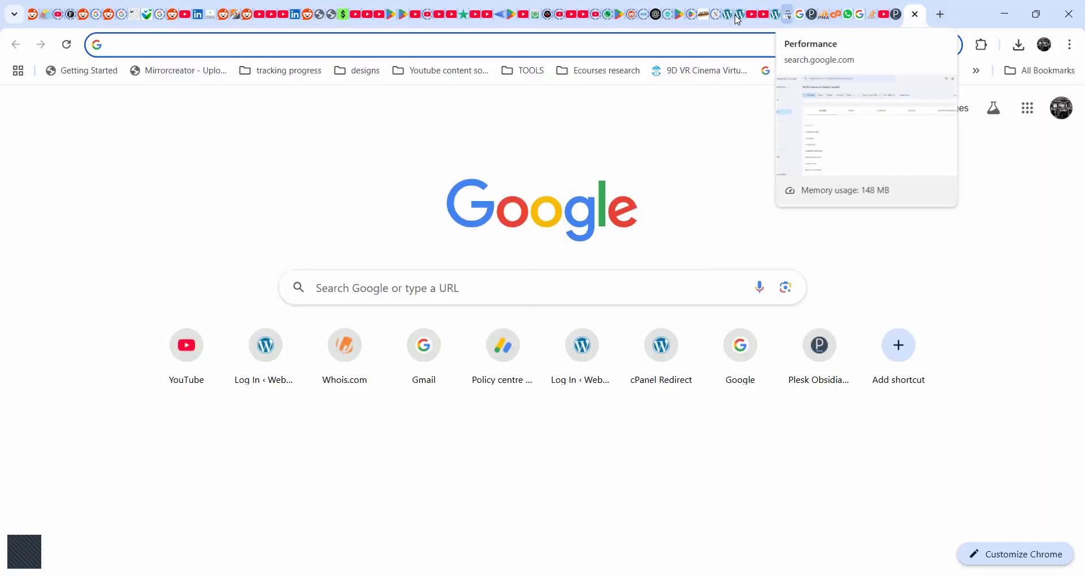
pyautogui.click(787, 48)
pyautogui.write('fly')
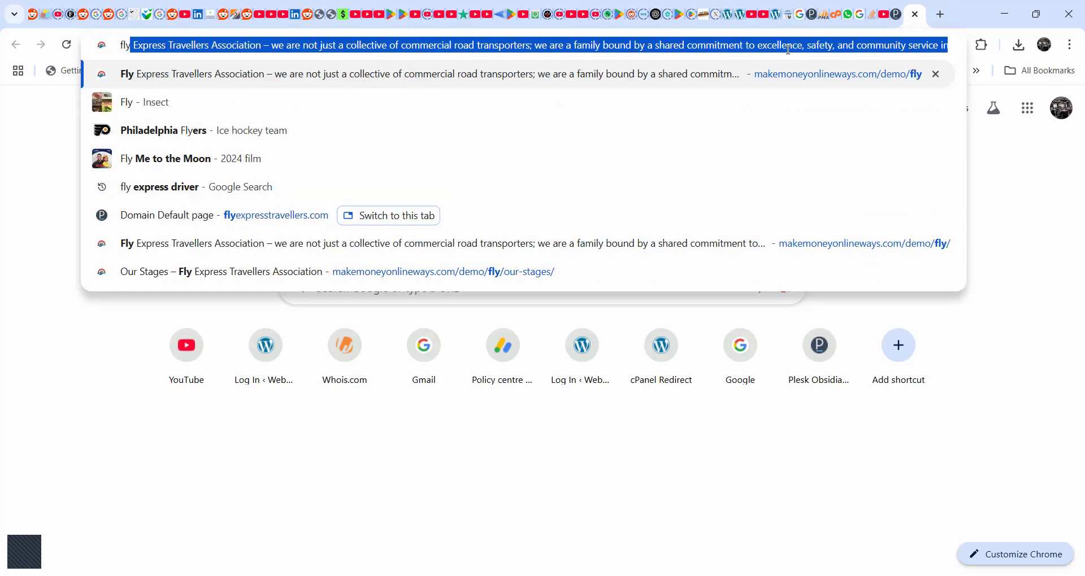
pyautogui.write('e')
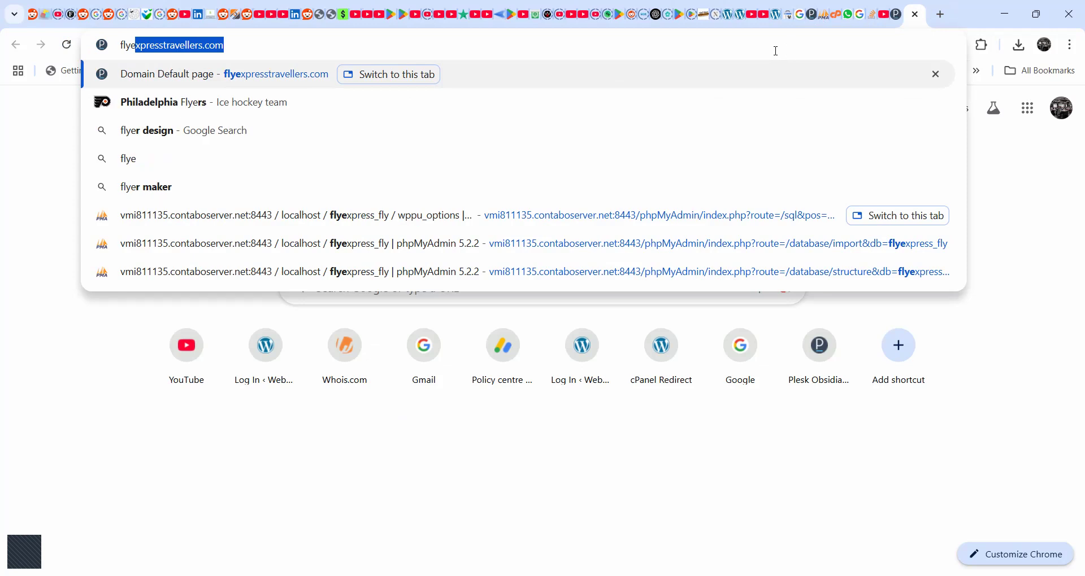
pyautogui.press('Right')
pyautogui.hotkey('ctrl', 'a')
pyautogui.hotkey('ctrl', 'c')
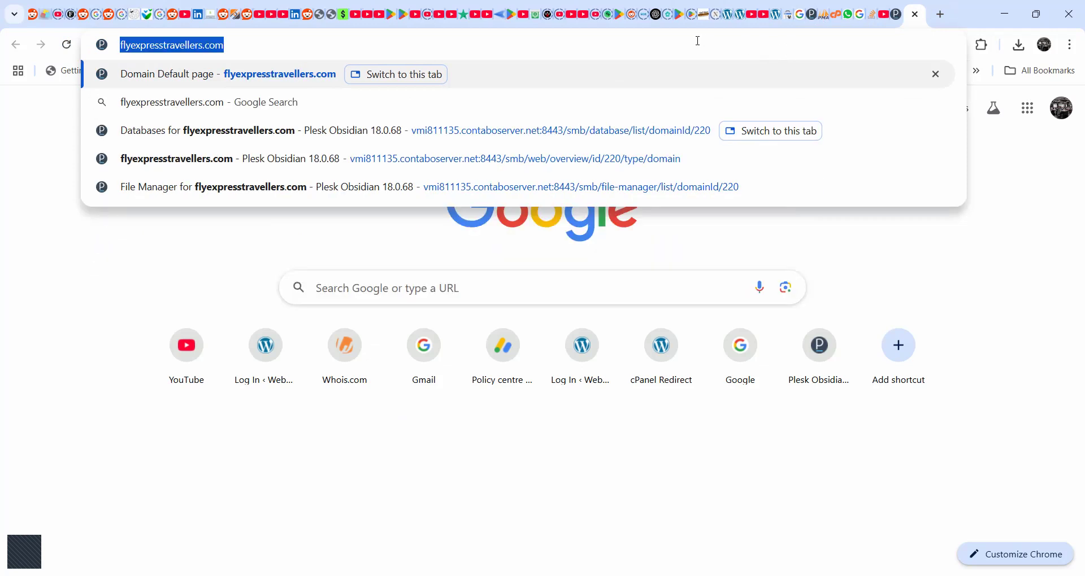
pyautogui.press('BackSpace')
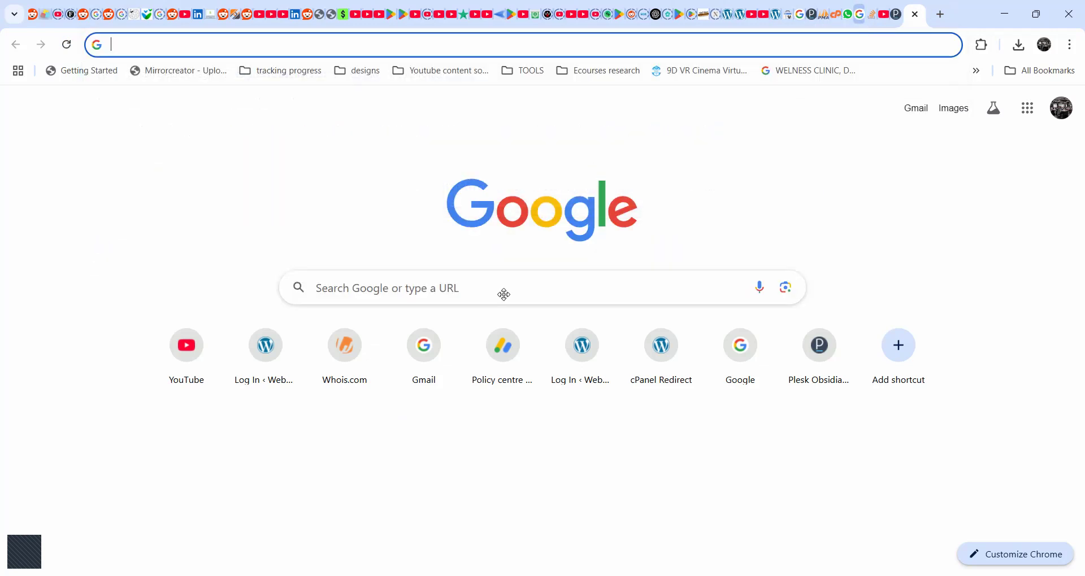
pyautogui.hotkey('ctrl', 'w')
pyautogui.hotkey('ctrl', 'v')
pyautogui.click(836, 332)
pyautogui.doubleClick(484, 354)
pyautogui.hotkey('ctrl', 'a')
pyautogui.hotkey('ctrl', 'v')
pyautogui.click(907, 355)
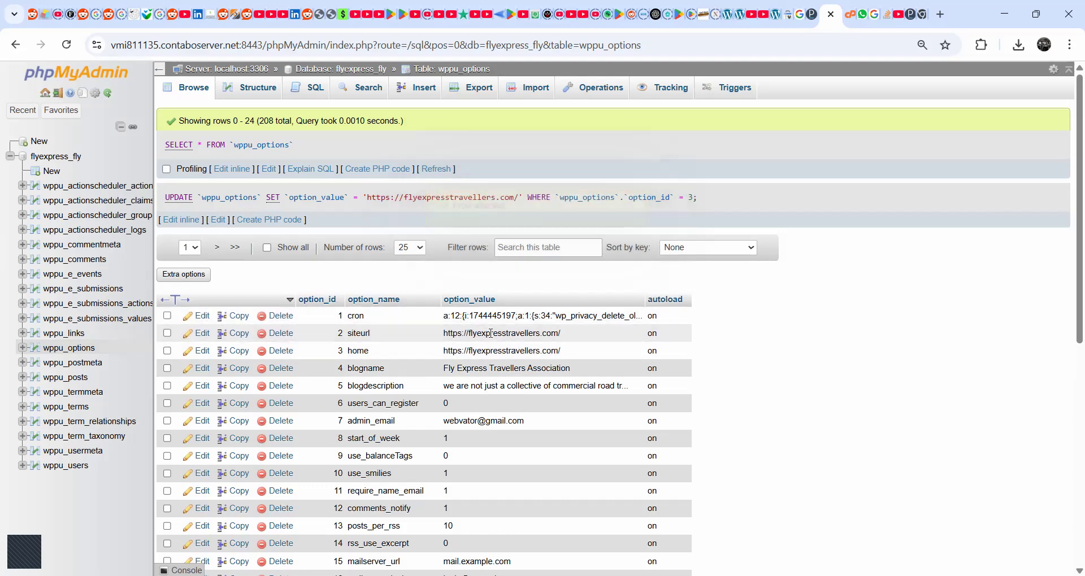
pyautogui.click(922, 16)
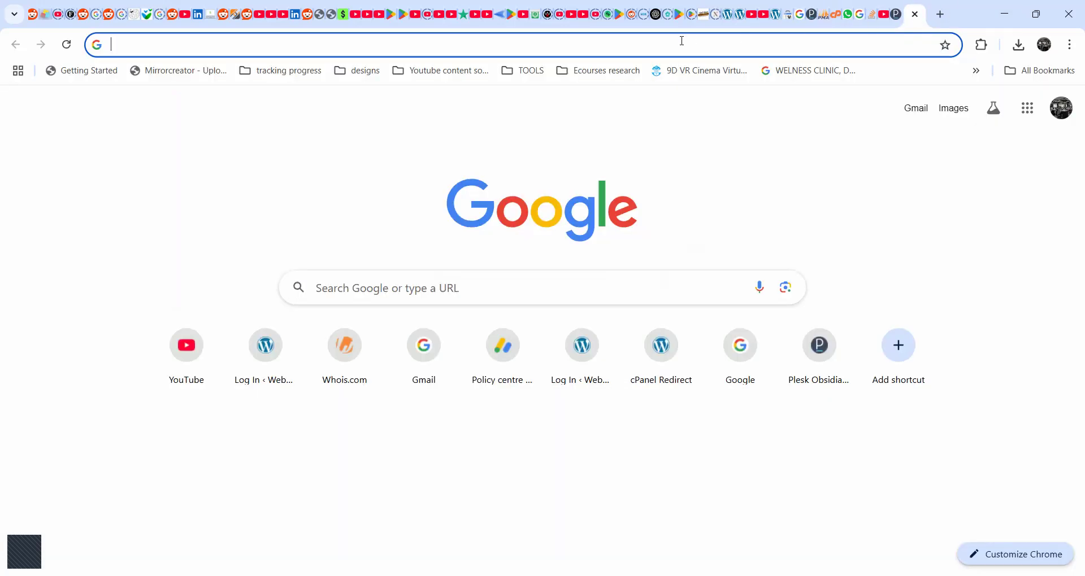
pyautogui.hotkey('ctrl', 'v')
pyautogui.press('Return')
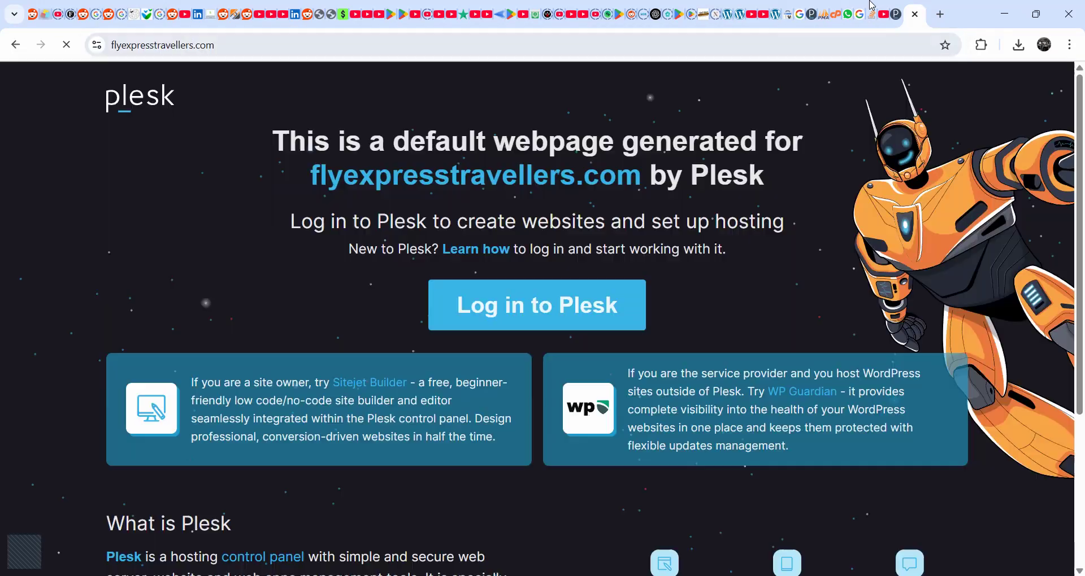
# - Open the Plesk file manager for flyexpresstravellers.com and remove index.html from the httpdocs folder
pyautogui.click(813, 14)
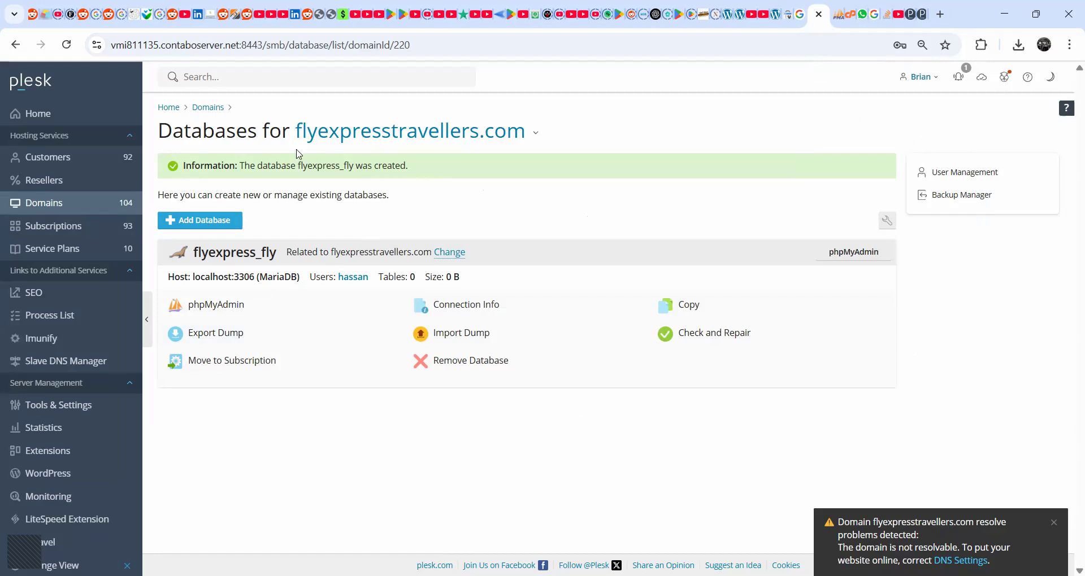
pyautogui.click(466, 141)
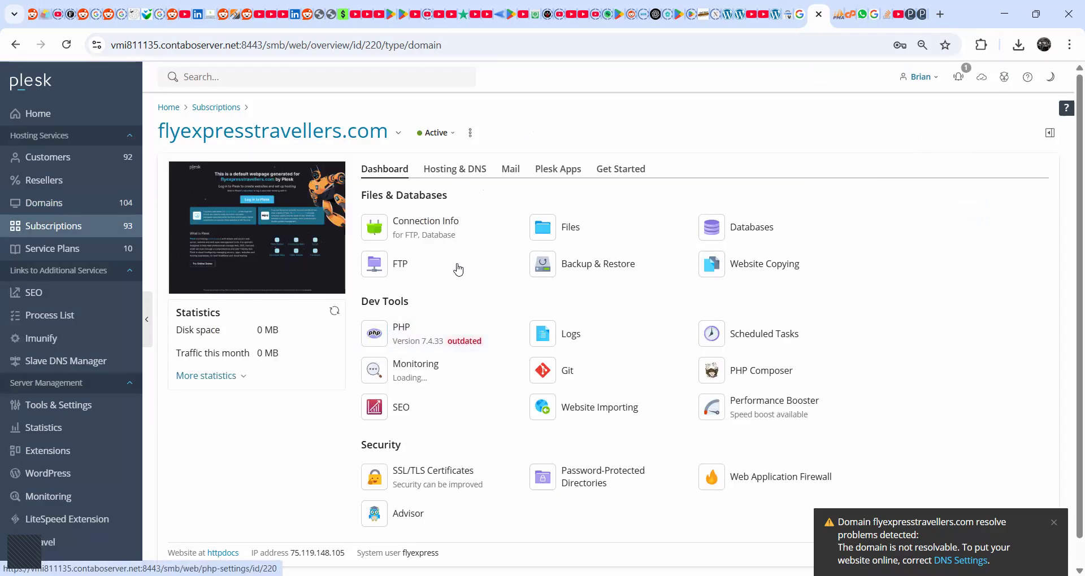
pyautogui.click(557, 229)
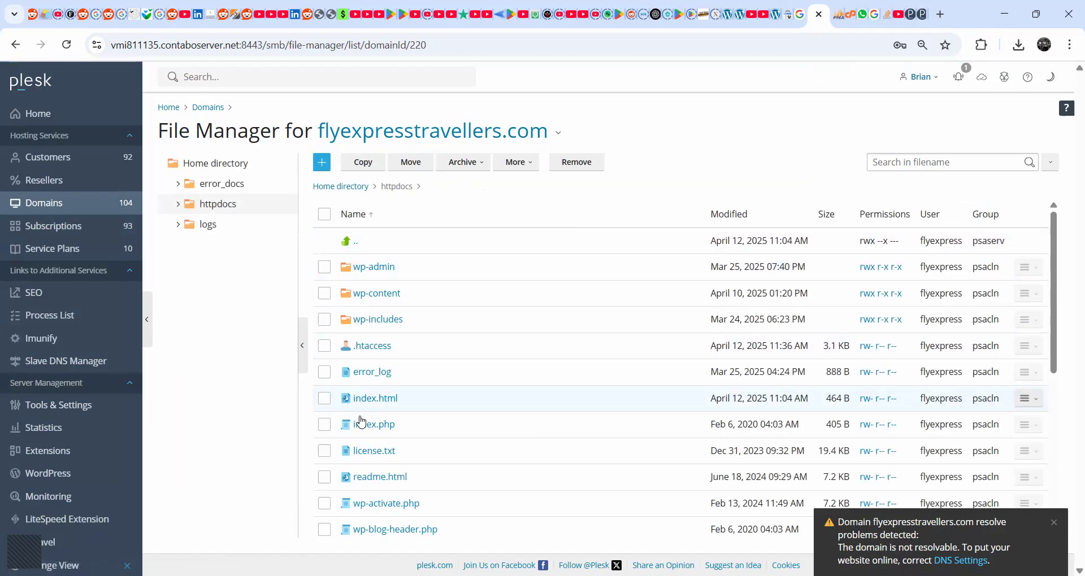
pyautogui.click(324, 398)
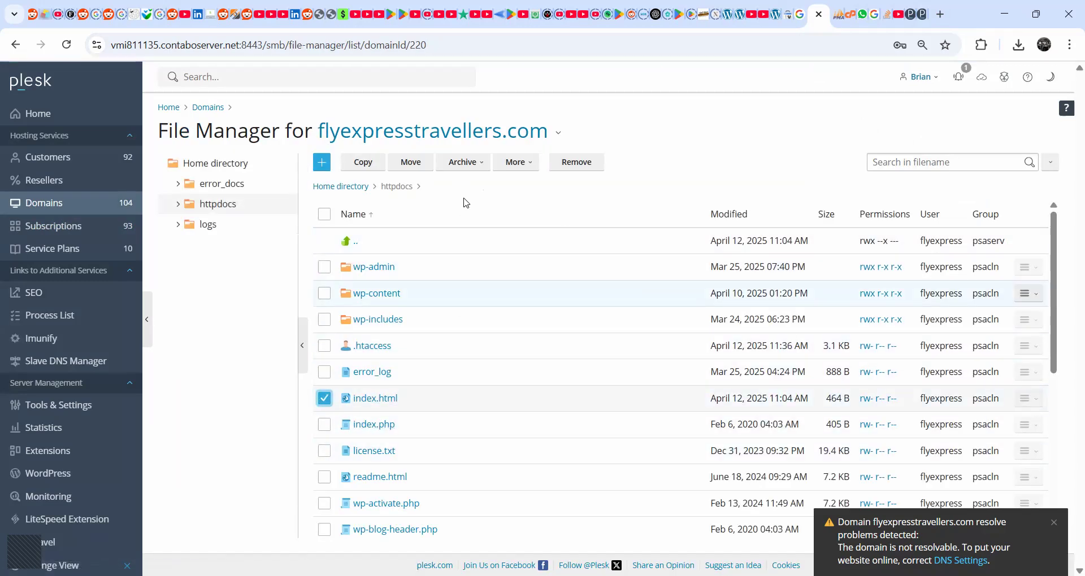
pyautogui.click(575, 162)
pyautogui.click(469, 318)
pyautogui.click(481, 359)
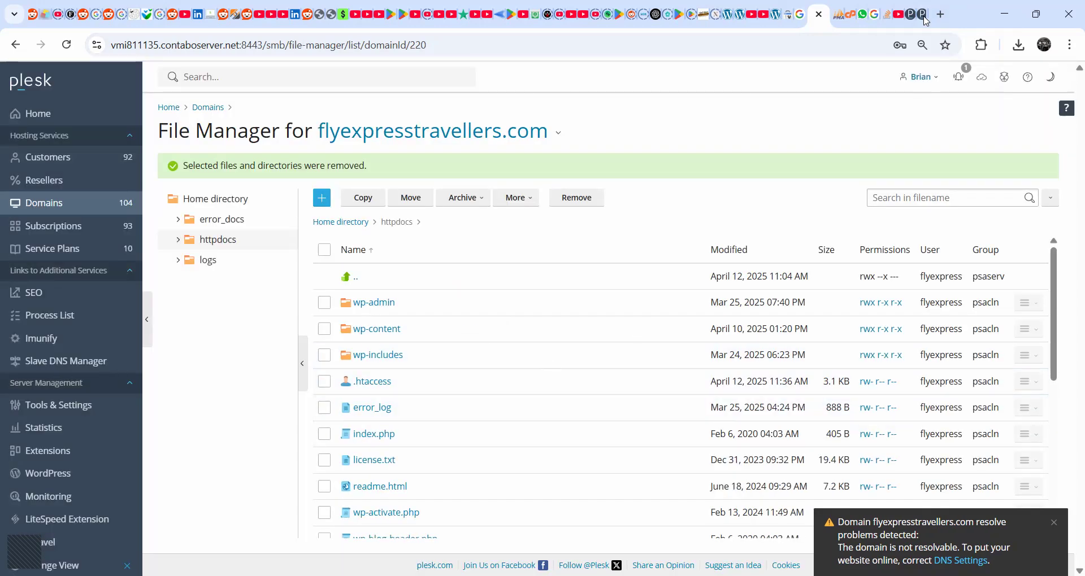
# - Load and refresh flyexpresstravellers.com in a new tab, and close the older tabs showing the default page
pyautogui.click(940, 16)
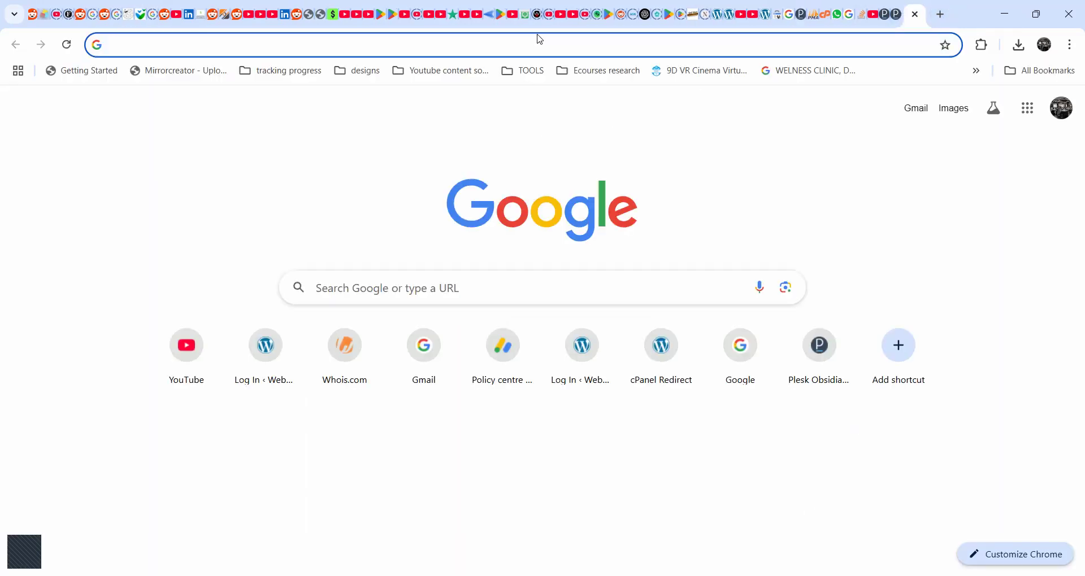
pyautogui.hotkey('ctrl', 'v')
pyautogui.press('Return')
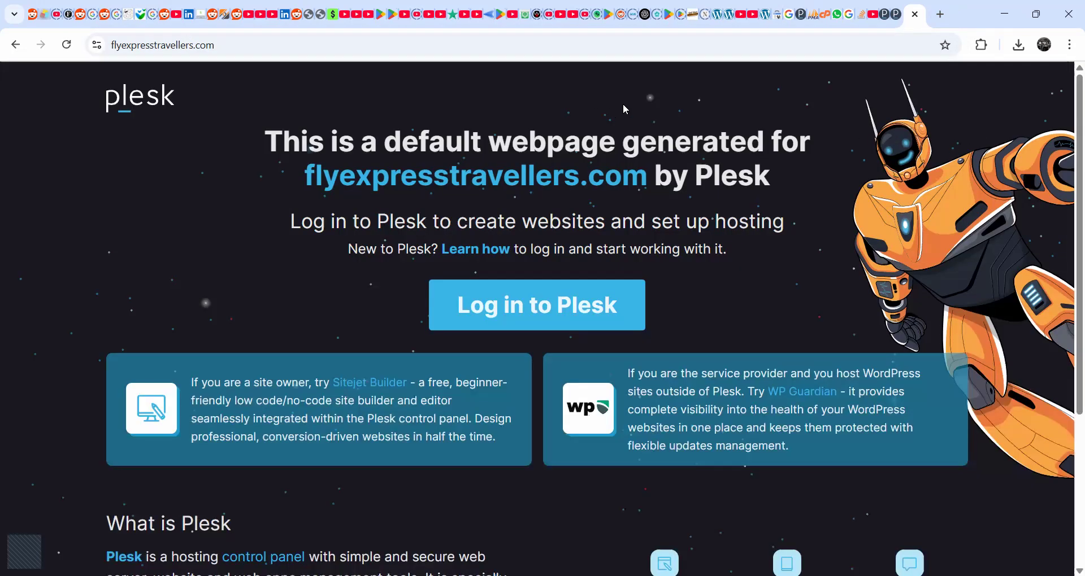
pyautogui.click(67, 46)
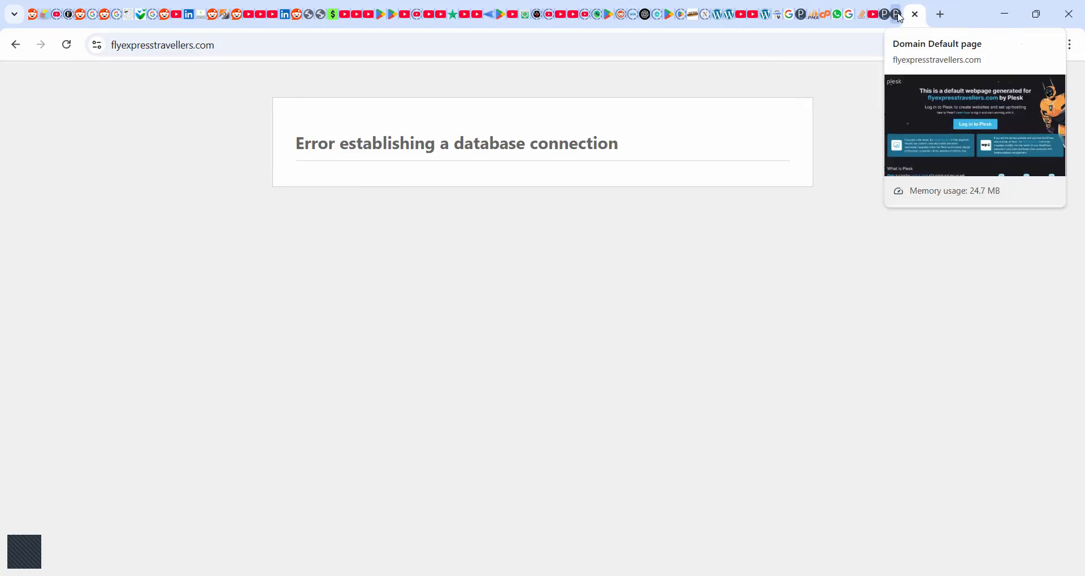
pyautogui.middleClick(898, 16)
pyautogui.click(886, 16)
pyautogui.click(891, 14)
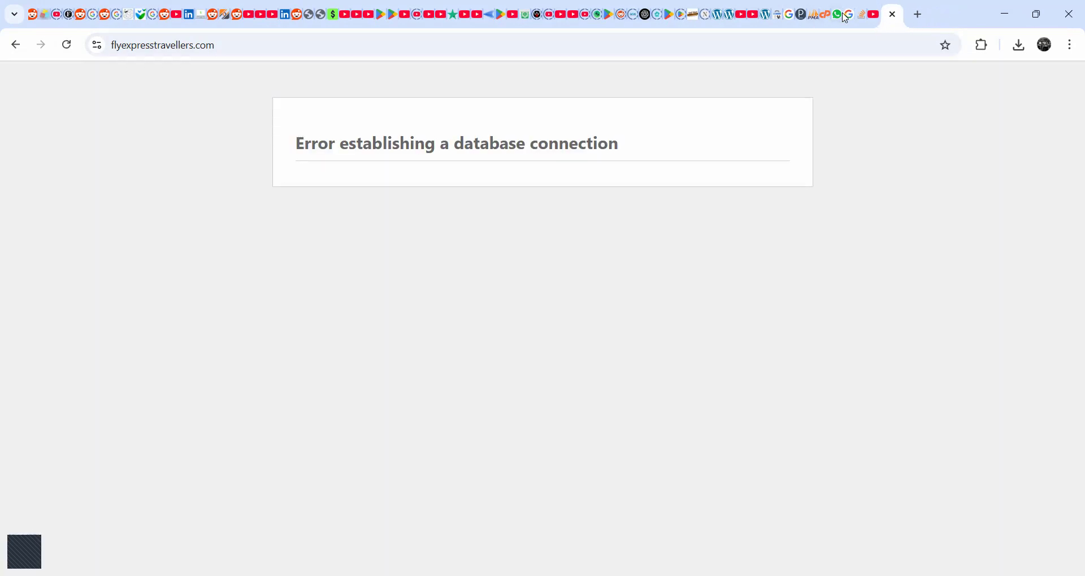
# - Open wp-config.php from httpdocs and compare its database settings with the database name in phpMyAdmin
pyautogui.click(806, 18)
pyautogui.scroll(-3, 367, 452)
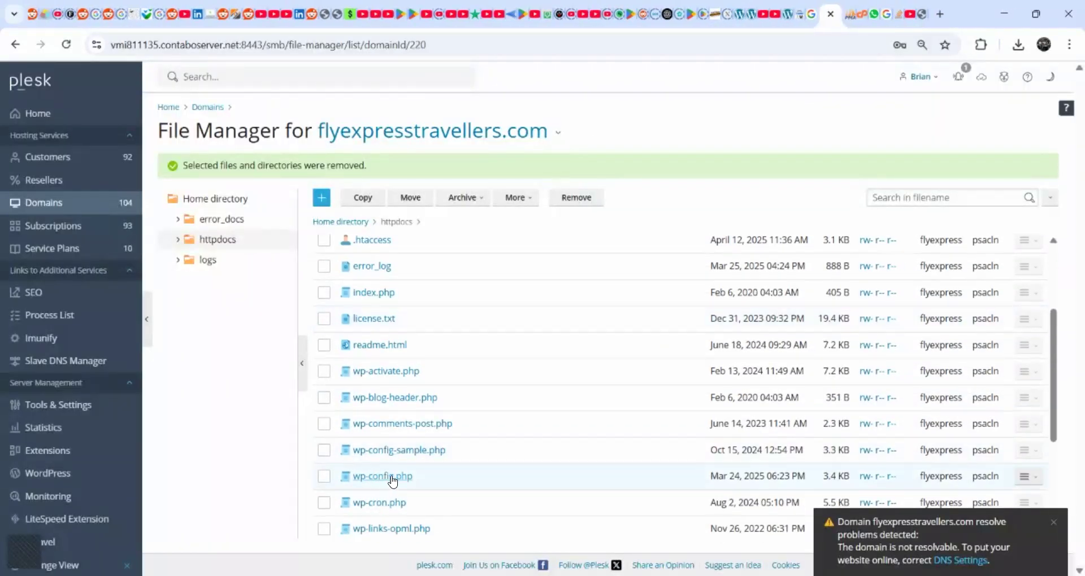
pyautogui.click(393, 477)
pyautogui.scroll(-2, 177, 444)
pyautogui.scroll(-2, 176, 445)
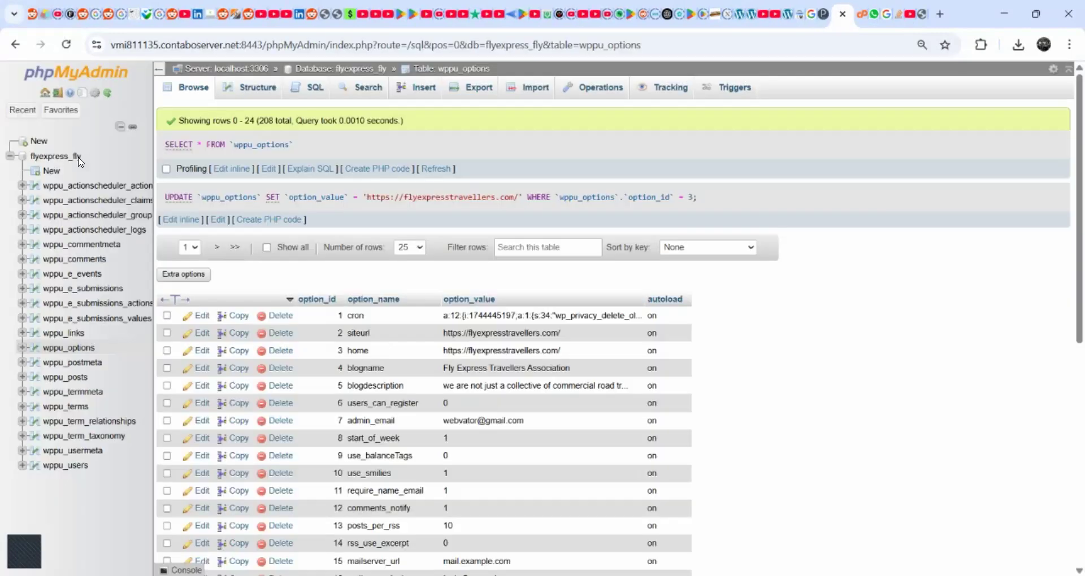
pyautogui.moveTo(83, 158); pyautogui.dragTo(31, 159)
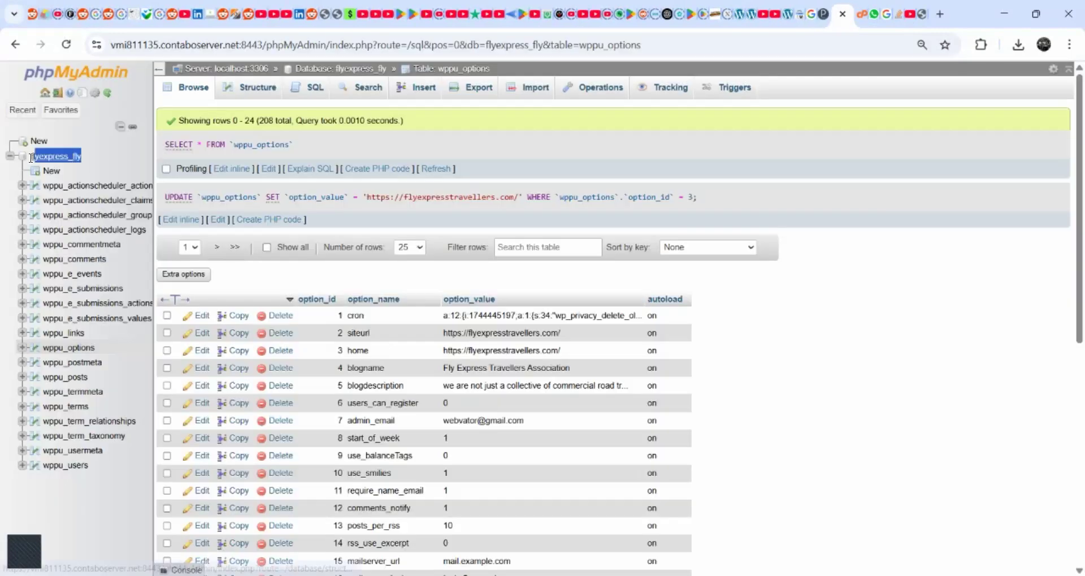
pyautogui.click(828, 15)
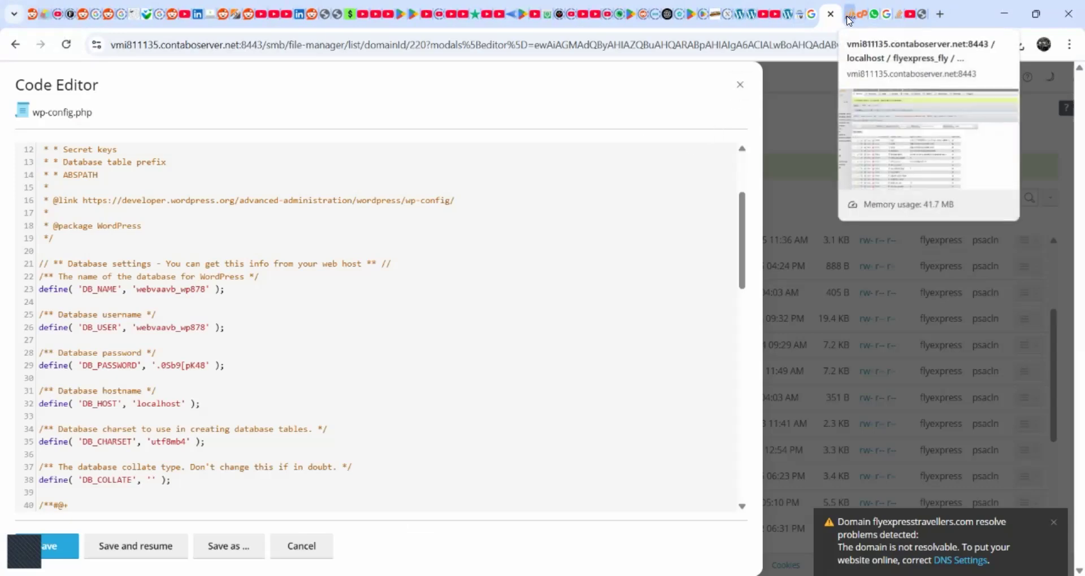
# - Close the wp-config.php editor and open the Databases page for flyexpresstravellers.com in a separate browser tab
pyautogui.click(739, 85)
pyautogui.rightClick(366, 136)
pyautogui.click(418, 152)
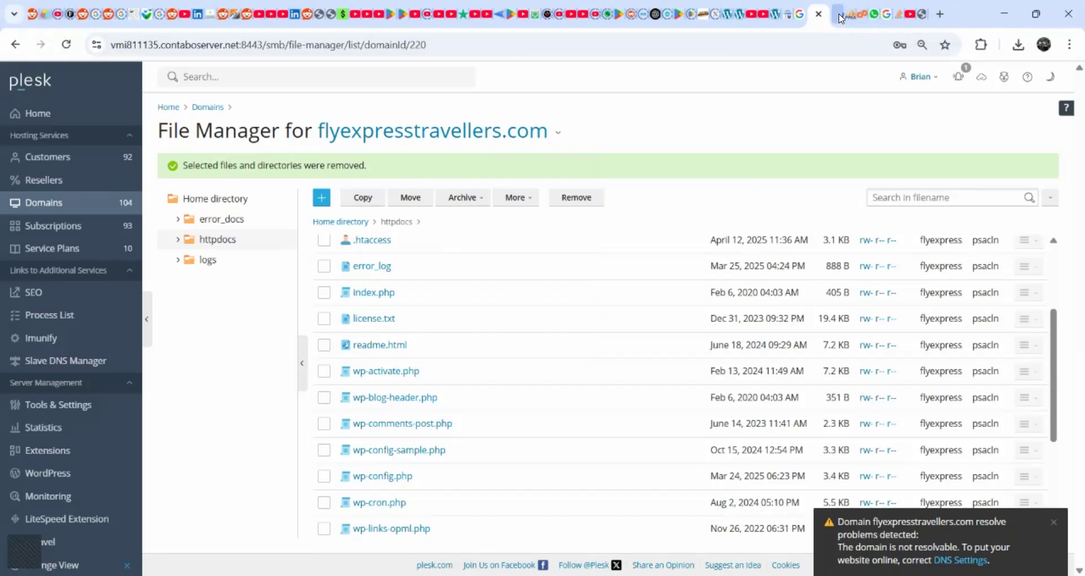
pyautogui.click(839, 18)
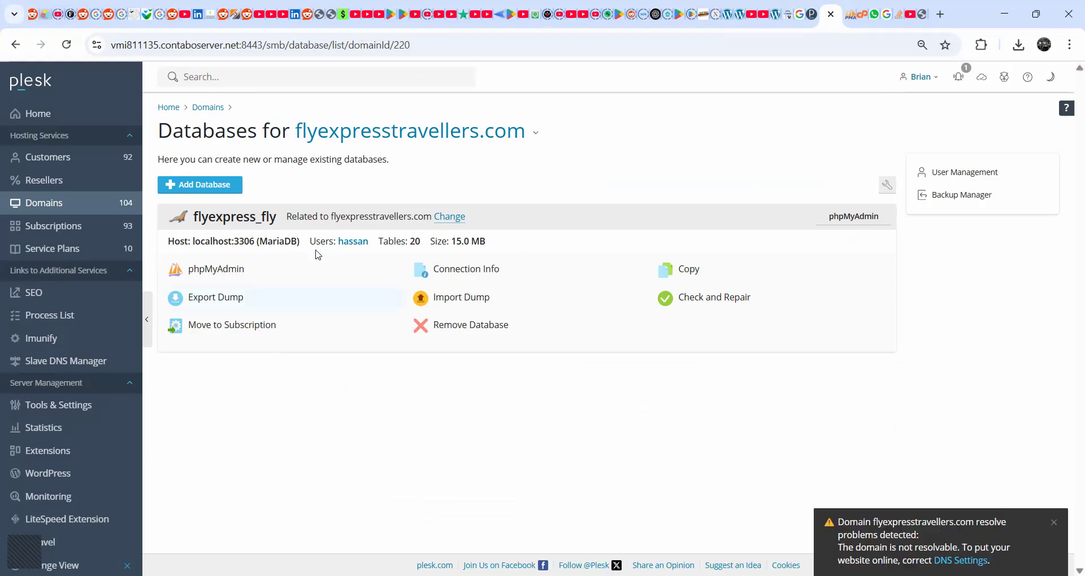
# - Copy the database name from the Databases page and set DB_NAME in wp-config.php to flyexpress_fly
pyautogui.moveTo(276, 217); pyautogui.dragTo(192, 223)
pyautogui.hotkey('ctrl', 'c')
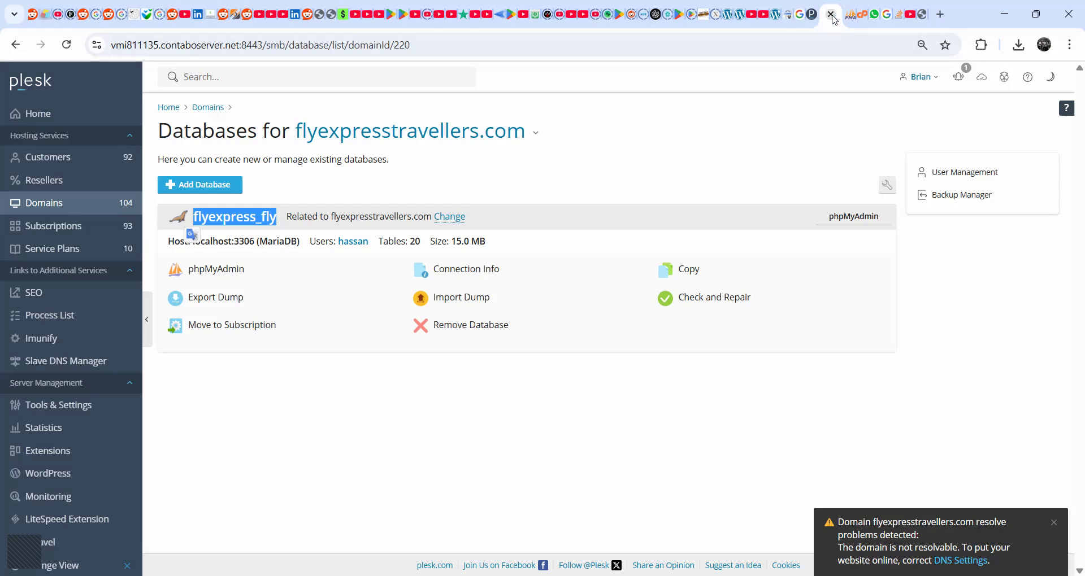
pyautogui.click(810, 16)
pyautogui.click(380, 478)
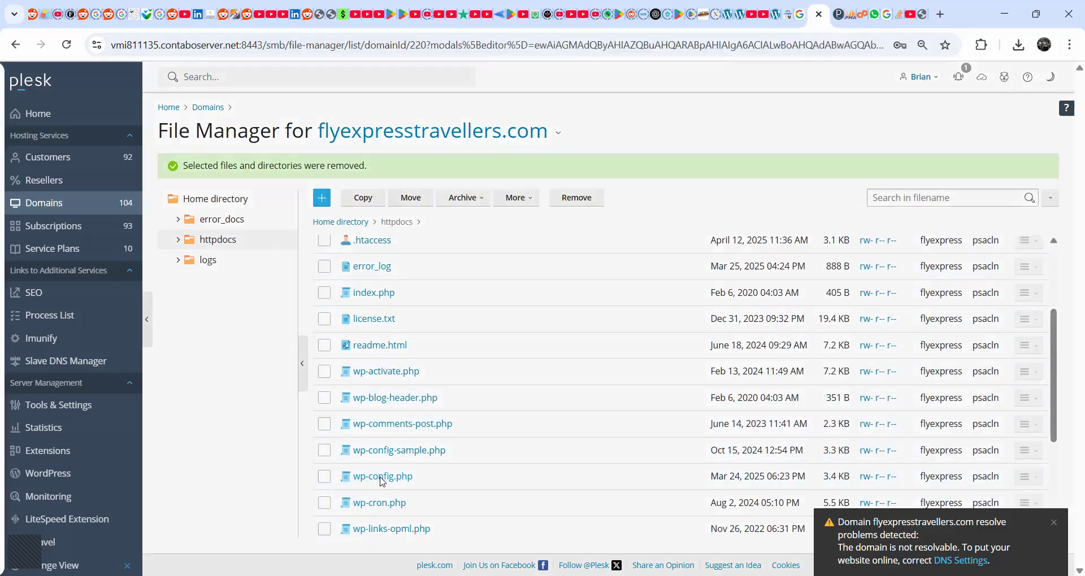
pyautogui.moveTo(207, 427); pyautogui.dragTo(135, 430)
pyautogui.hotkey('ctrl', 'v')
# - Copy the database user's name from the Databases page and paste it as the DB_USER value in wp-config.php
pyautogui.hotkey('ctrl', 'w')
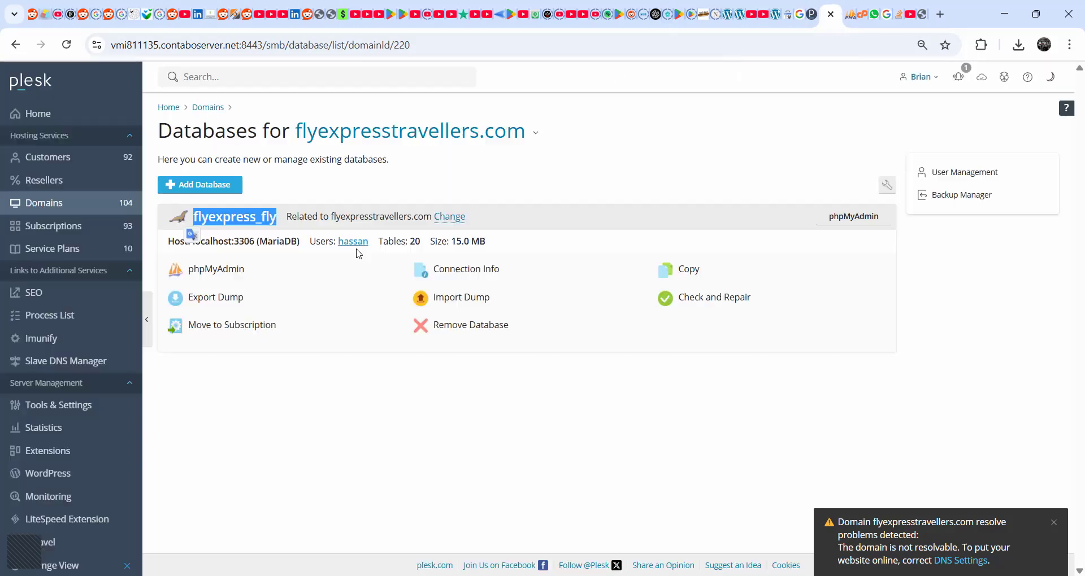
pyautogui.doubleClick(353, 241)
pyautogui.hotkey('ctrl', 'c')
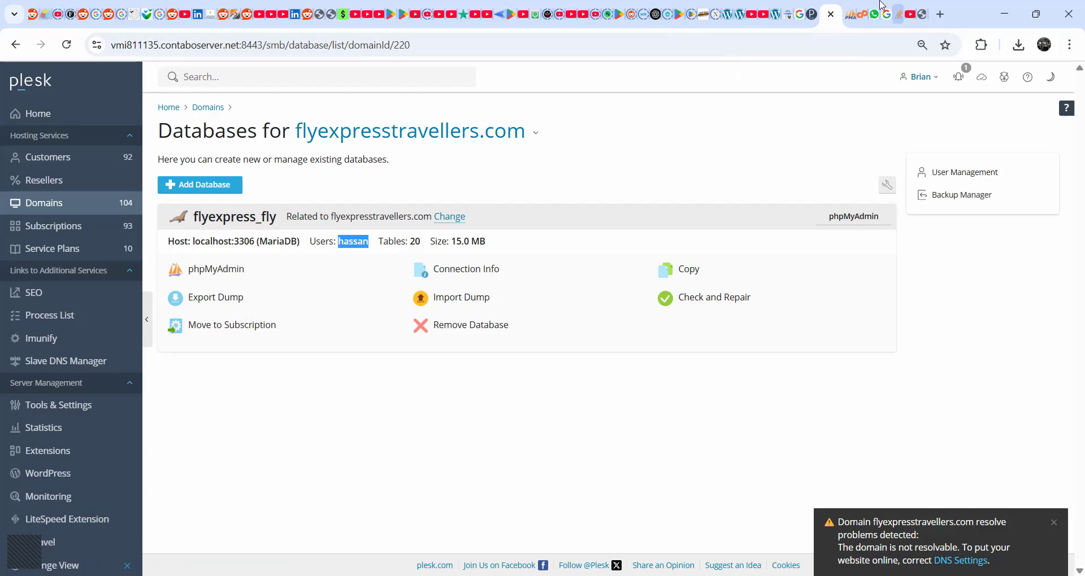
pyautogui.click(811, 11)
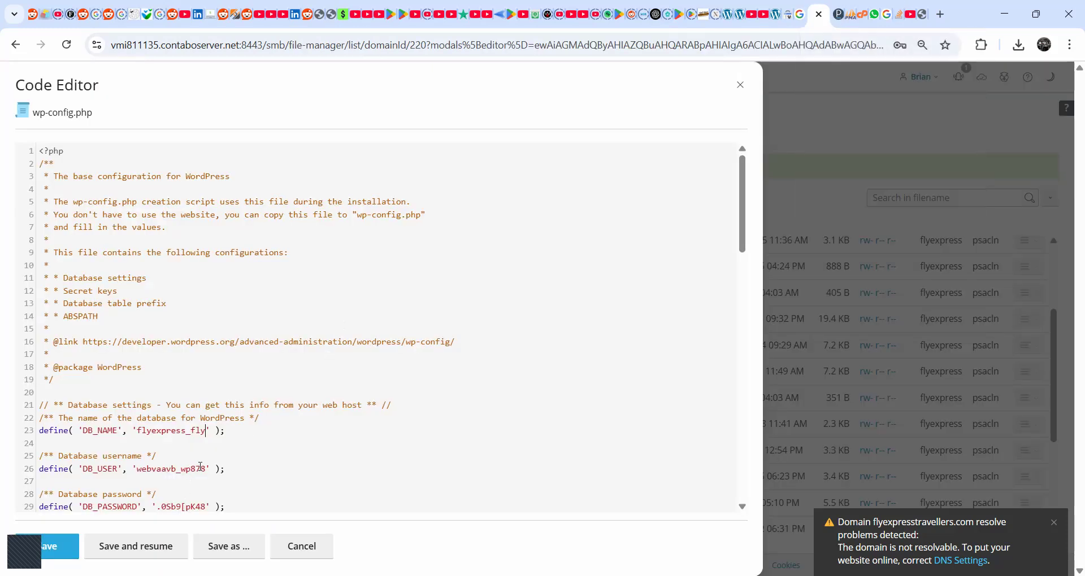
pyautogui.moveTo(206, 469); pyautogui.dragTo(140, 470)
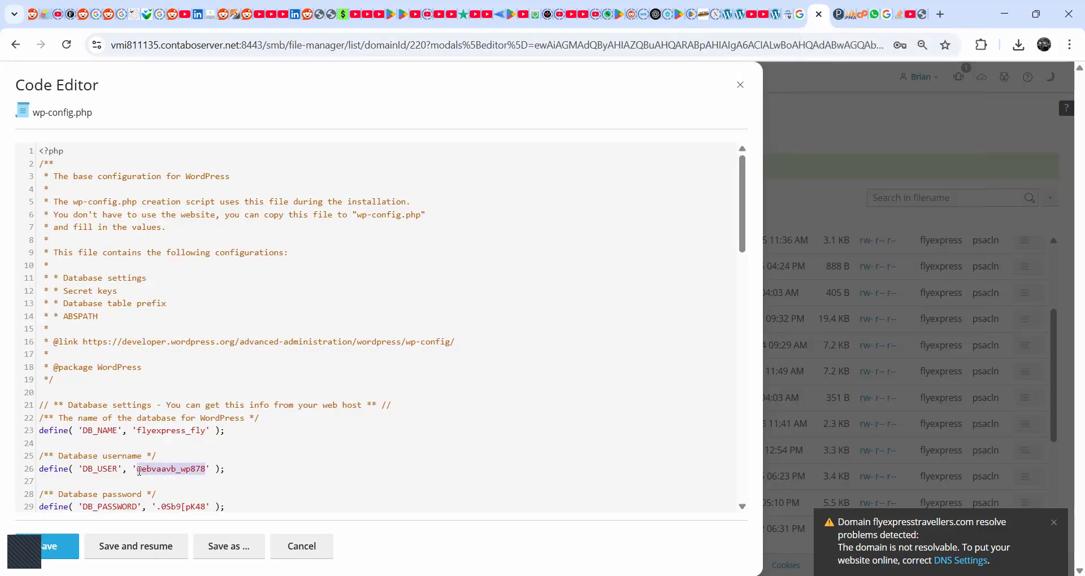
pyautogui.hotkey('ctrl', 'v')
pyautogui.press('Delete')
# - Select the DB_PASSWORD value in wp-config.php and check the Databases page and the wppu_options table for the matching database details
pyautogui.scroll(-2, 195, 464)
pyautogui.moveTo(206, 366); pyautogui.dragTo(159, 371)
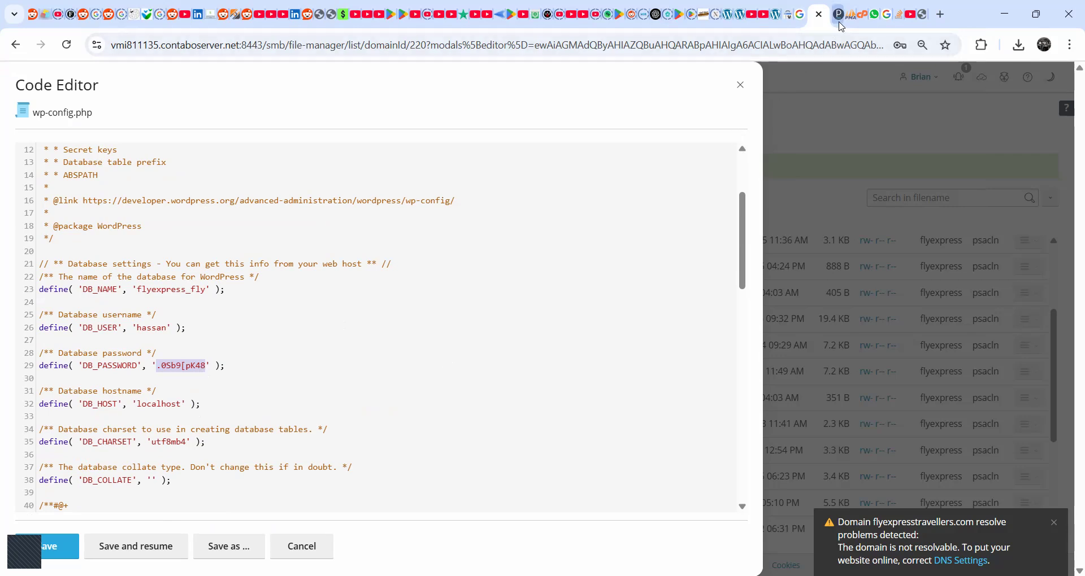
pyautogui.click(839, 14)
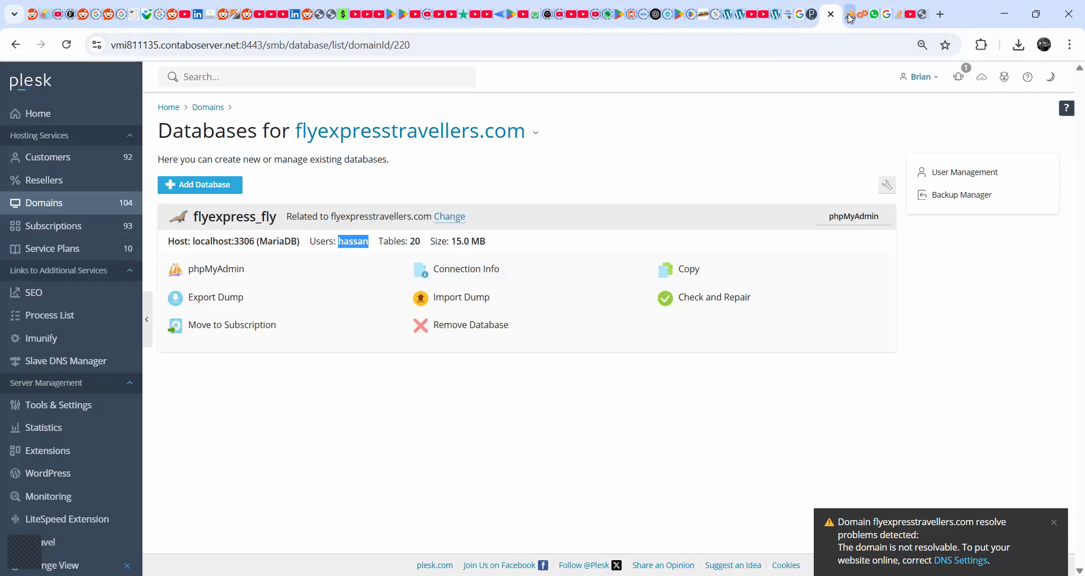
pyautogui.click(849, 17)
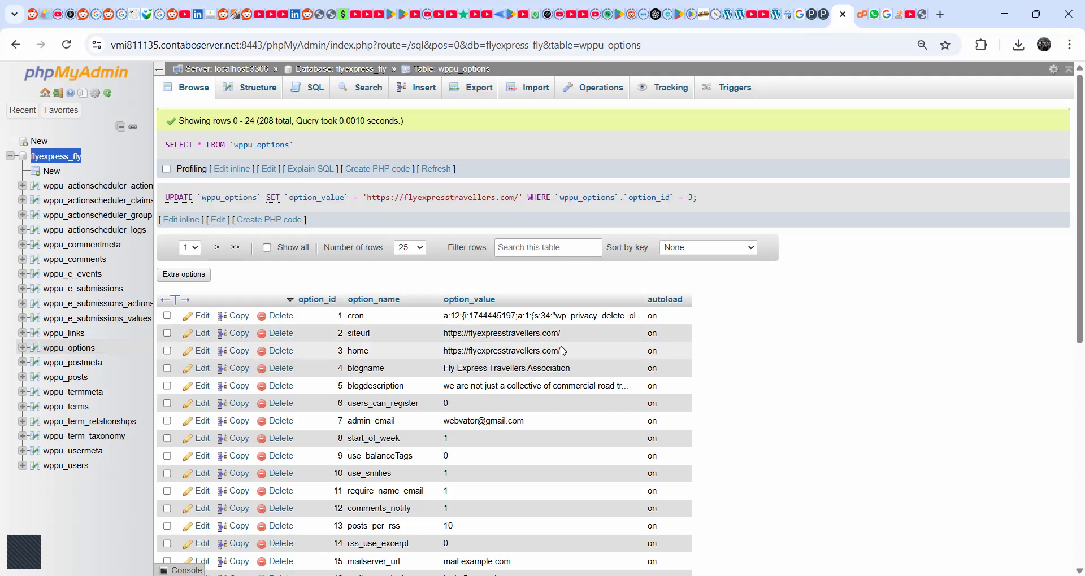
pyautogui.scroll(-1, 563, 351)
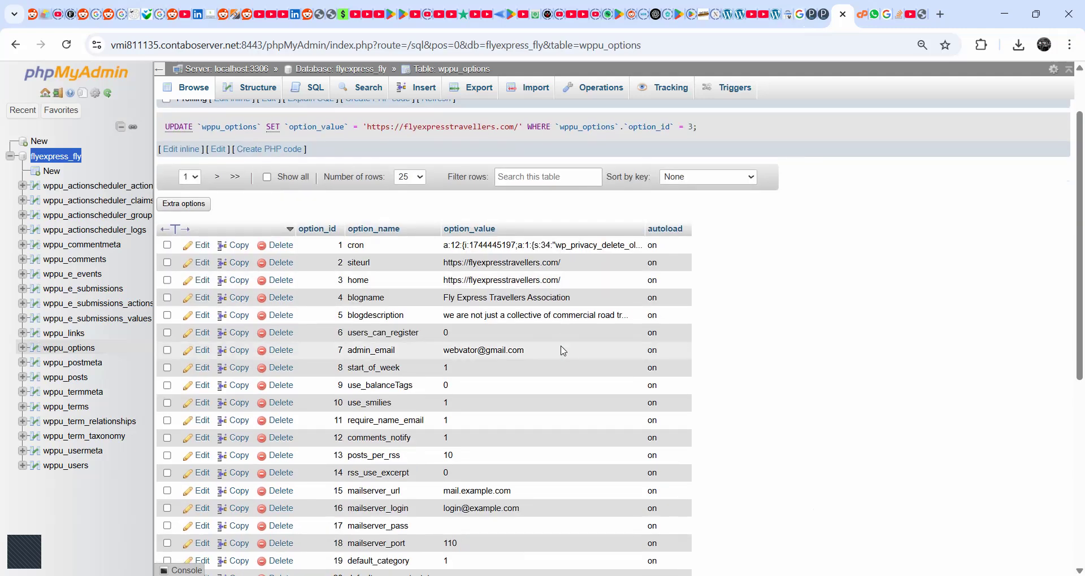
pyautogui.click(823, 17)
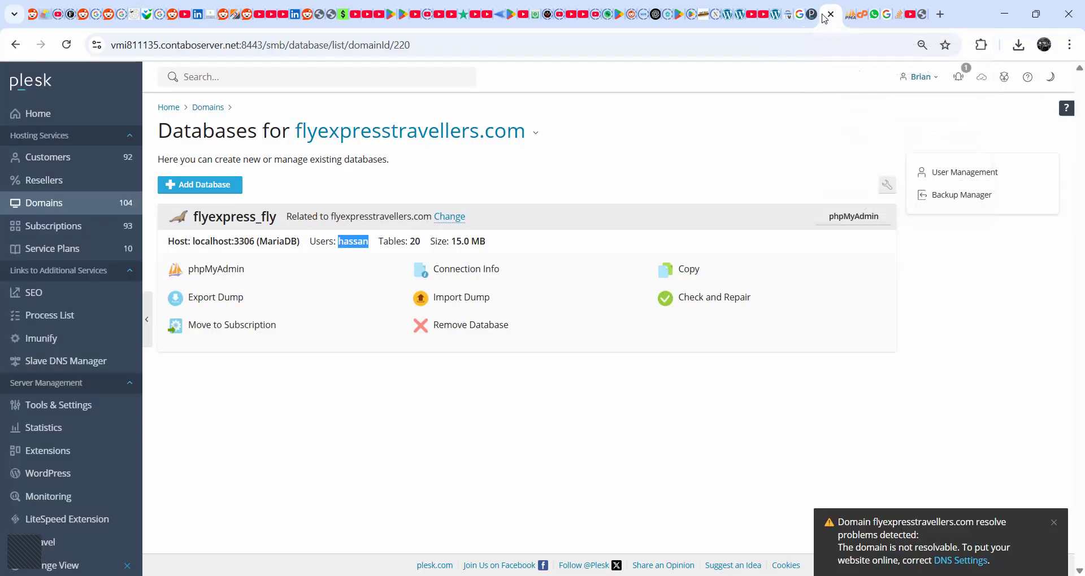
pyautogui.click(801, 22)
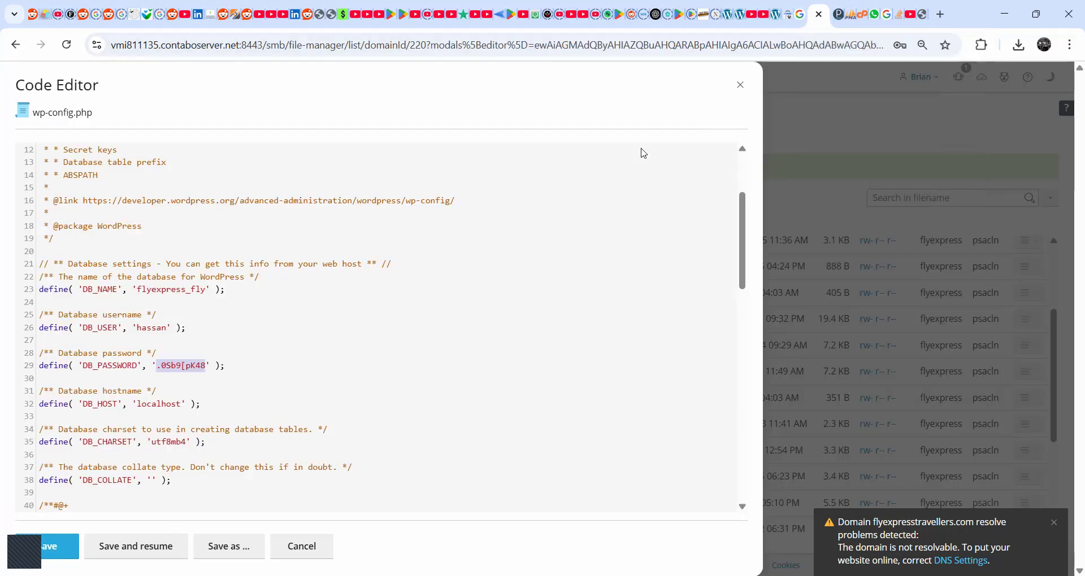
# - Open the database user's settings from the Databases page for flyexpresstravellers.com and examine the user name and password fields
pyautogui.click(838, 14)
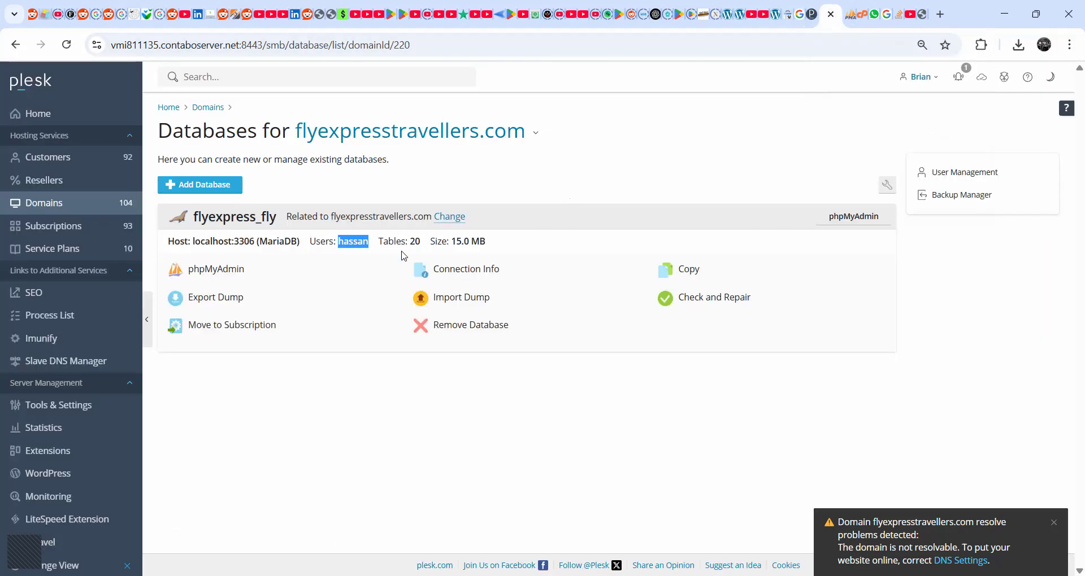
pyautogui.click(357, 246)
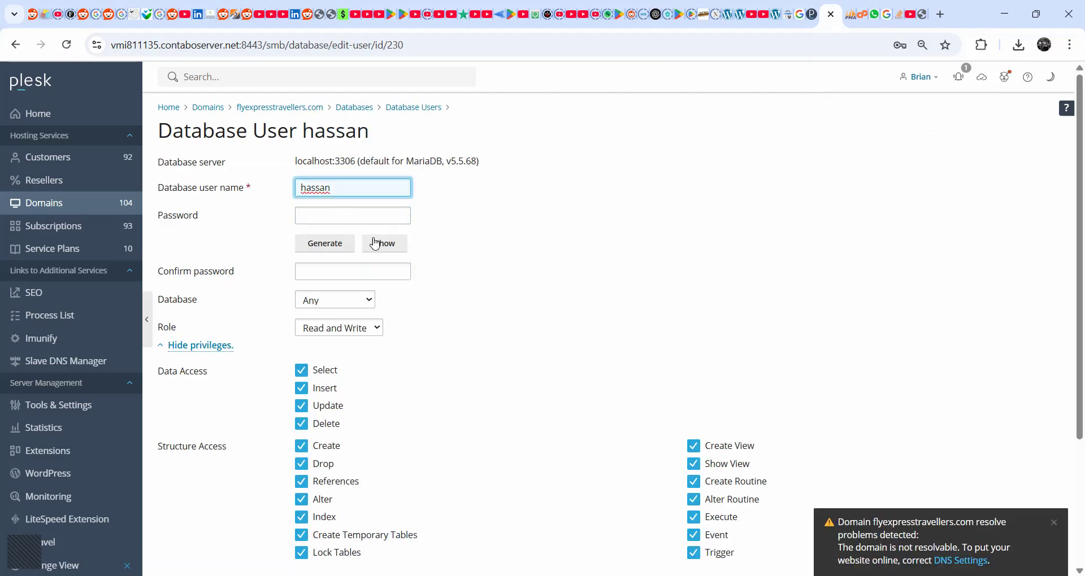
pyautogui.doubleClick(343, 191)
pyautogui.click(510, 186)
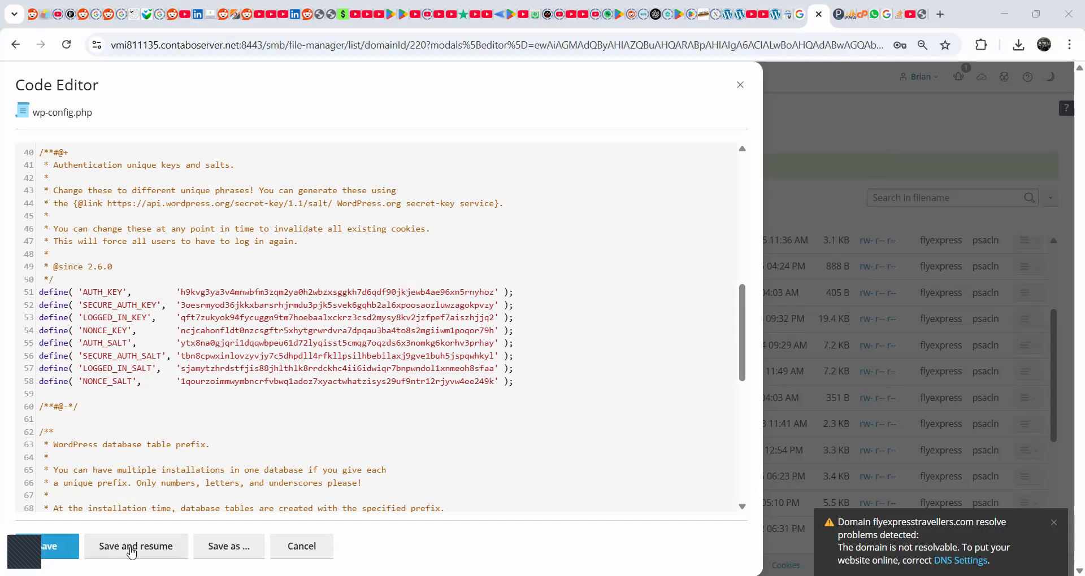
# - Save wp-config.php and reload the flyexpresstravellers.com home page
pyautogui.click(65, 556)
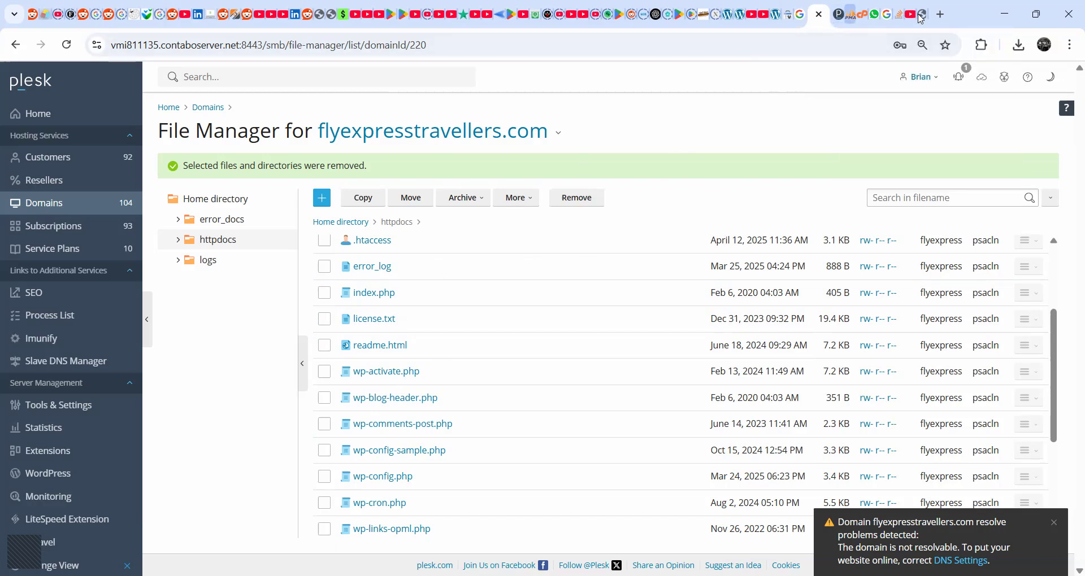
pyautogui.click(921, 19)
pyautogui.rightClick(100, 174)
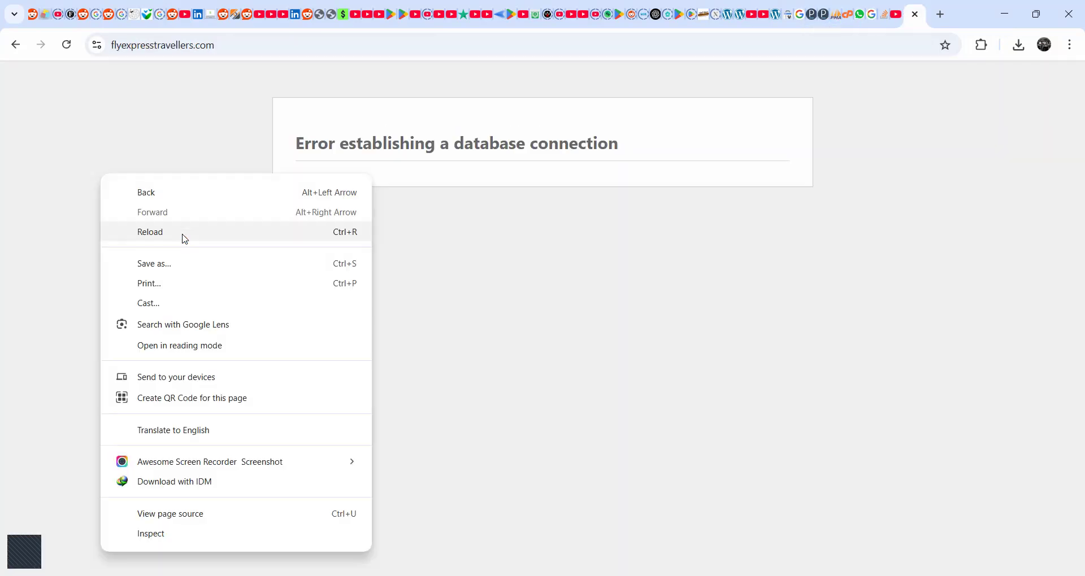
pyautogui.click(182, 235)
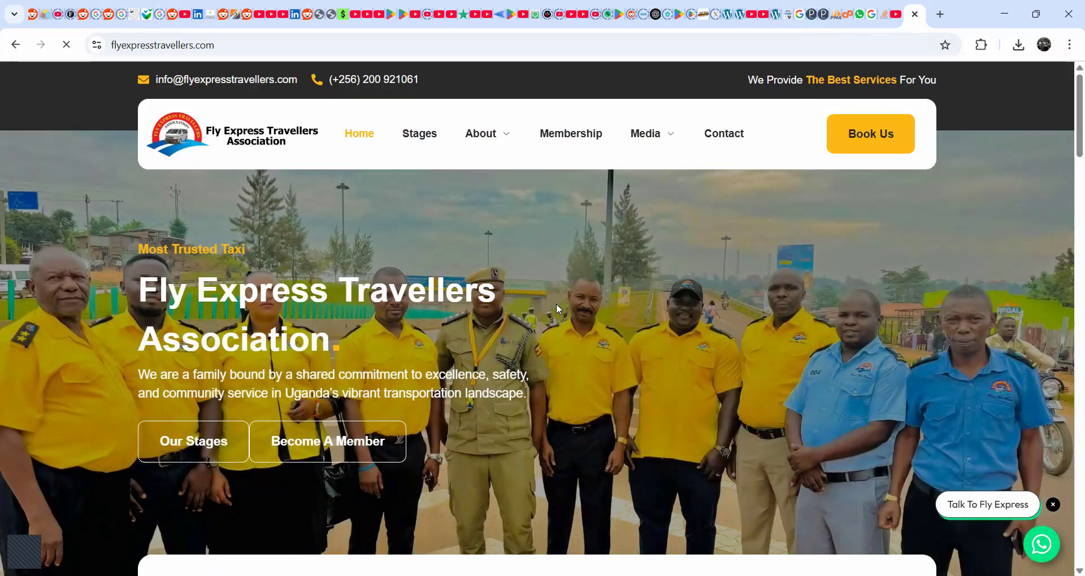
# - Look through the migrated home page from header to footer and check its content and button links
pyautogui.scroll(-15, 555, 304)
pyautogui.scroll(-20, 556, 318)
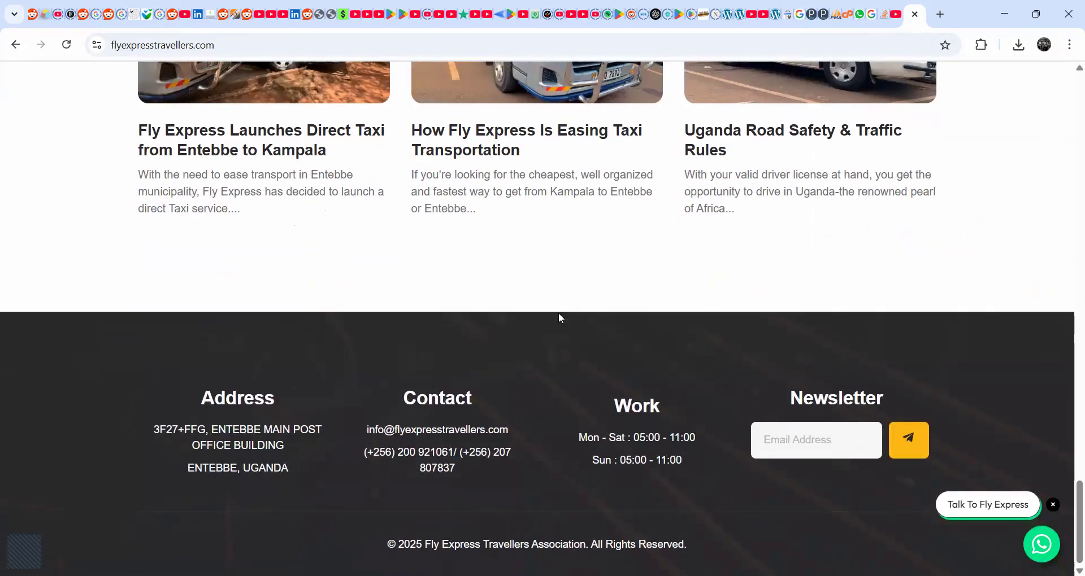
pyautogui.scroll(15, 558, 315)
pyautogui.scroll(15, 558, 313)
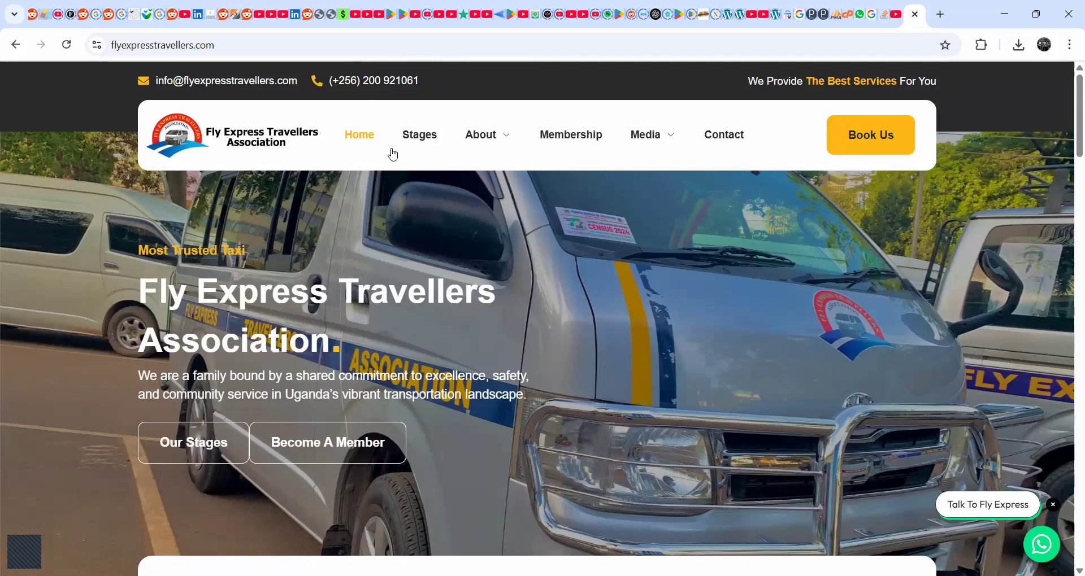
pyautogui.scroll(-1, 326, 398)
pyautogui.scroll(-2, 326, 397)
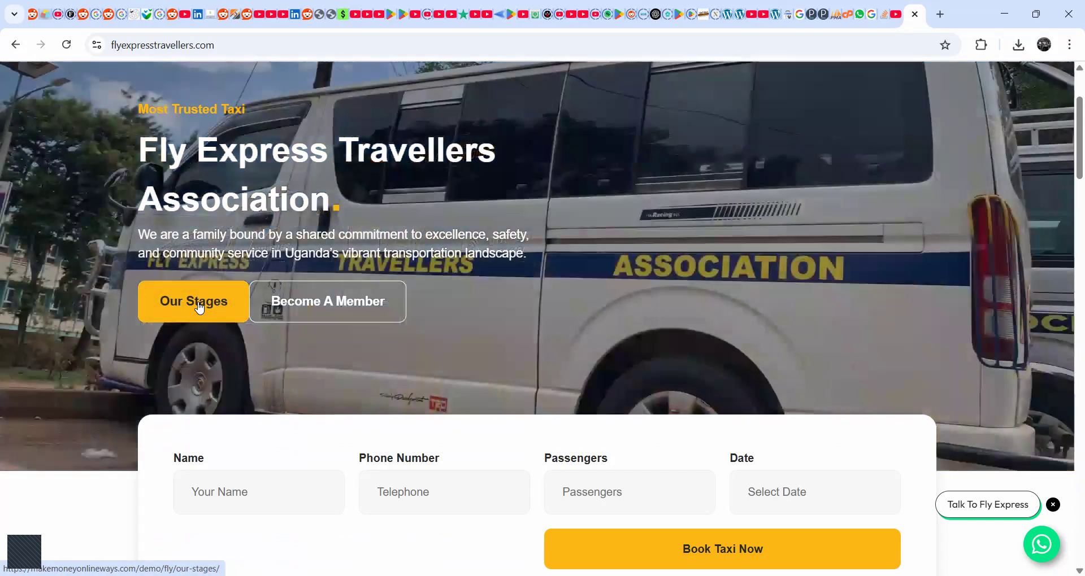
# - Follow the Our Stages link, check the domain in its address, and return to the home page
pyautogui.click(199, 308)
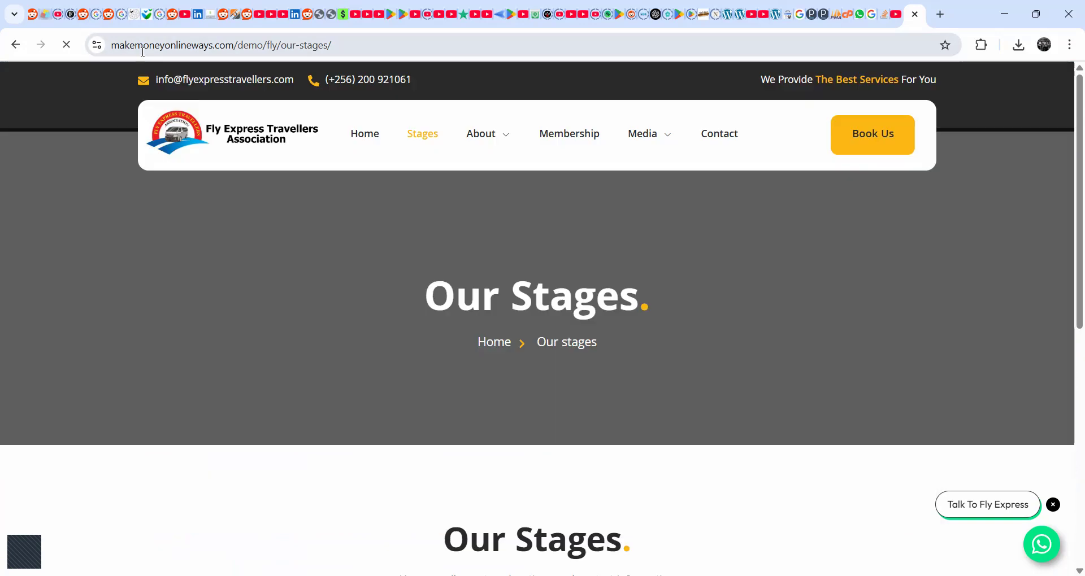
pyautogui.moveTo(141, 46); pyautogui.dragTo(375, 45)
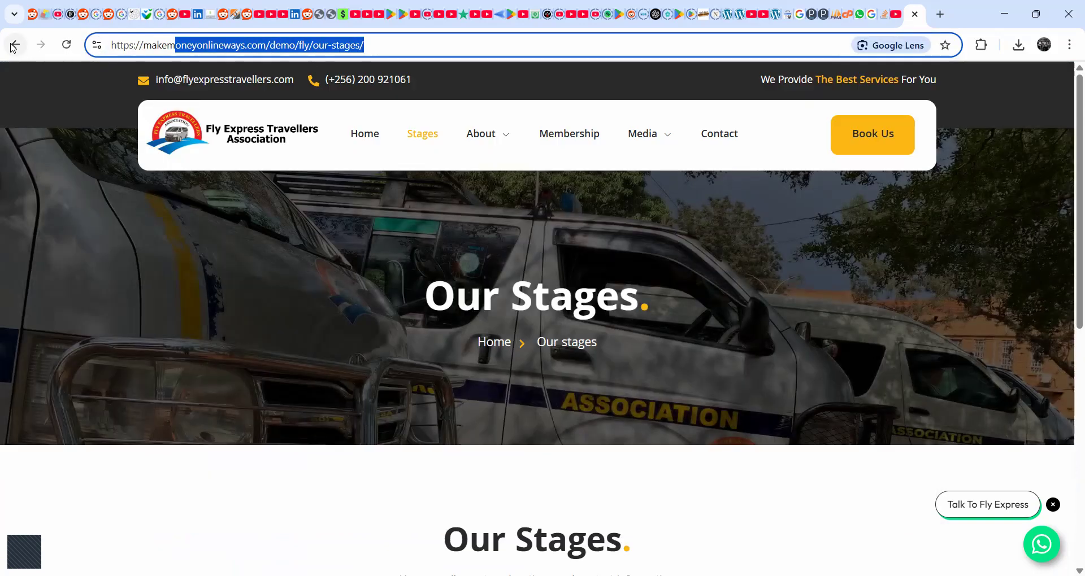
pyautogui.click(16, 44)
pyautogui.scroll(3, 177, 323)
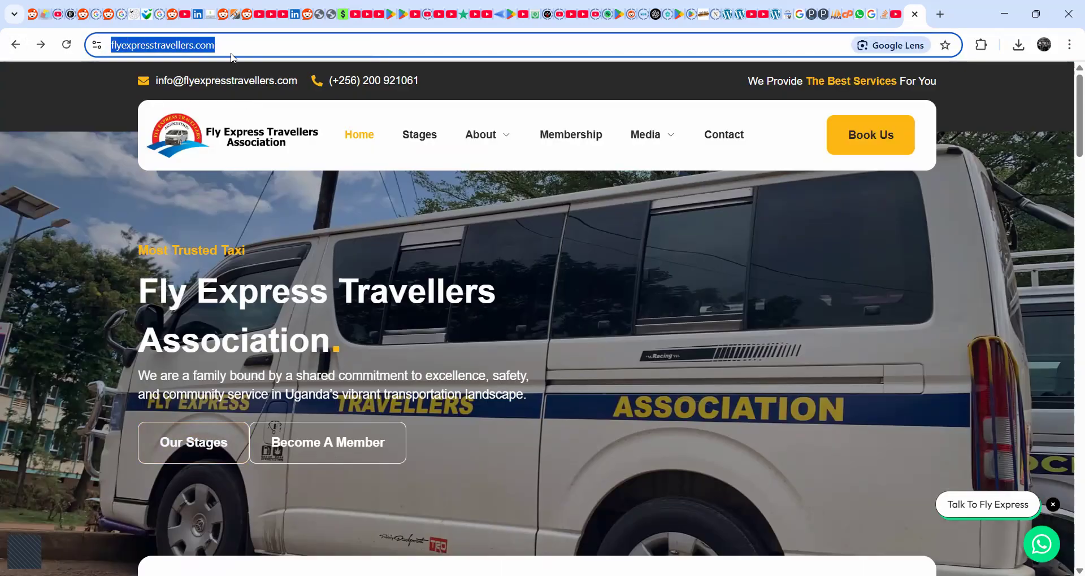
# - Go to the site's WordPress admin at flyexpresstravellers.com/wp-admin
pyautogui.click(237, 45)
pyautogui.write('/wp-admin')
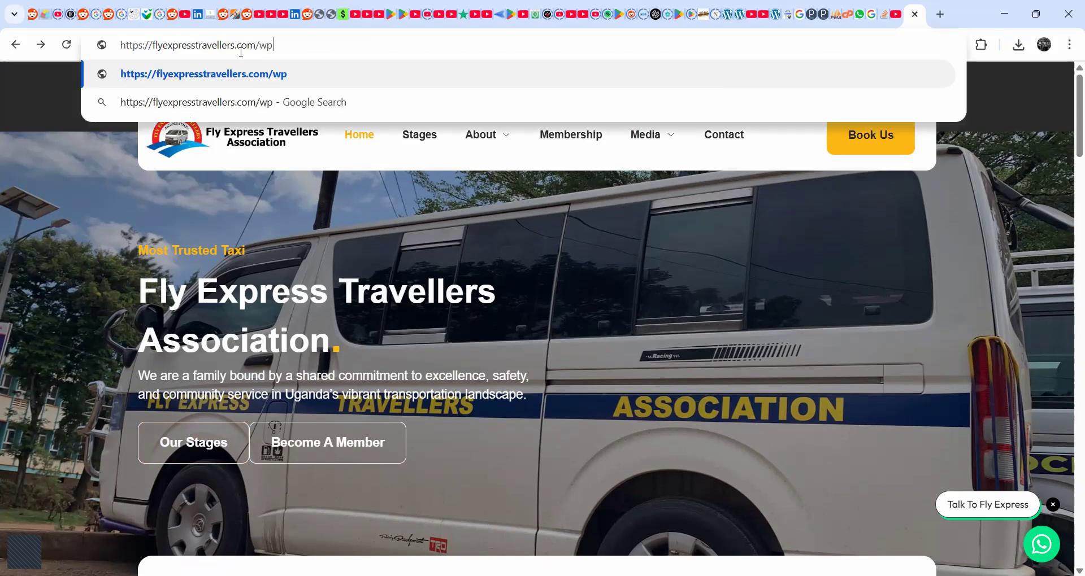
pyautogui.press('Return')
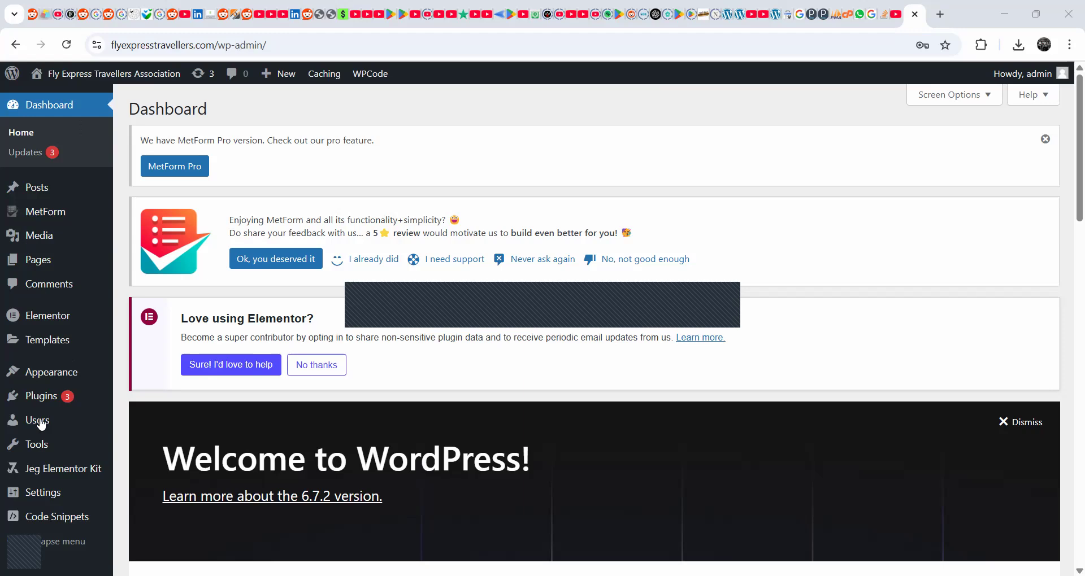
# - Open the Permalink settings from the WordPress dashboard
pyautogui.scroll(-3, 39, 454)
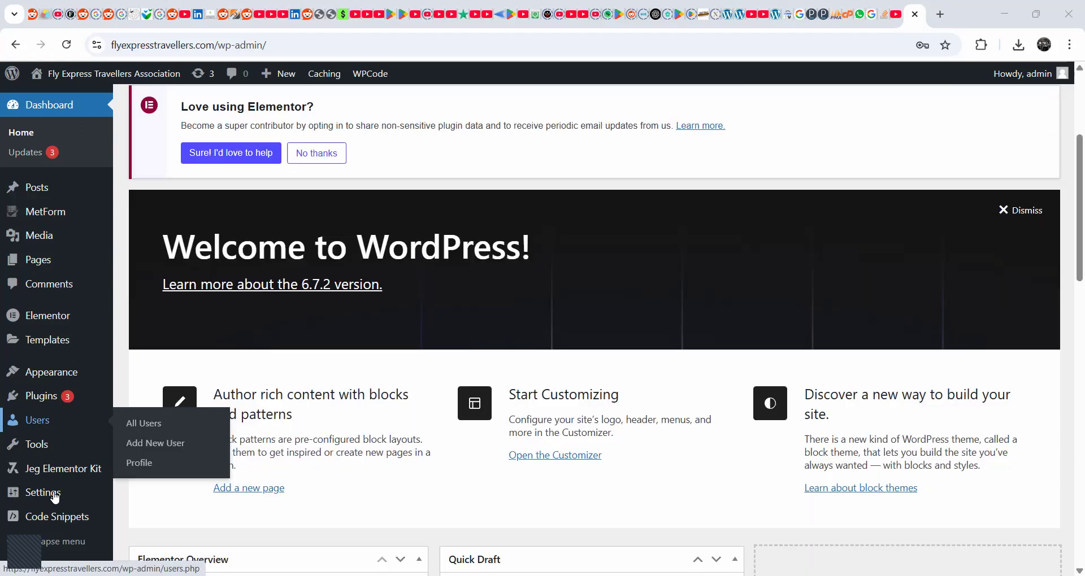
pyautogui.moveTo(29, 494)
pyautogui.click(147, 521)
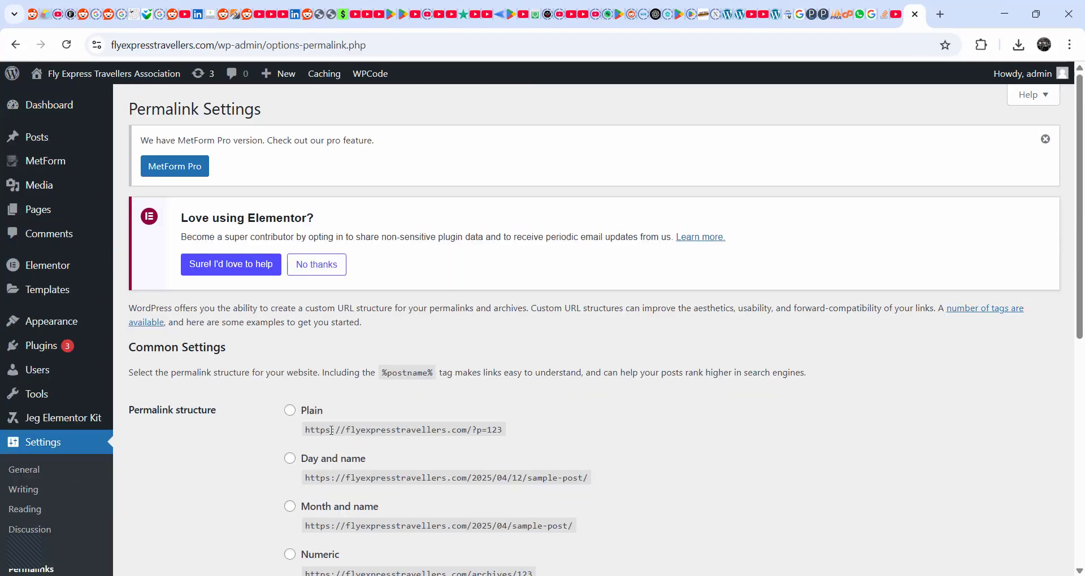
# - Set the permalink structure to Plain and save the changes
pyautogui.scroll(-3, 305, 421)
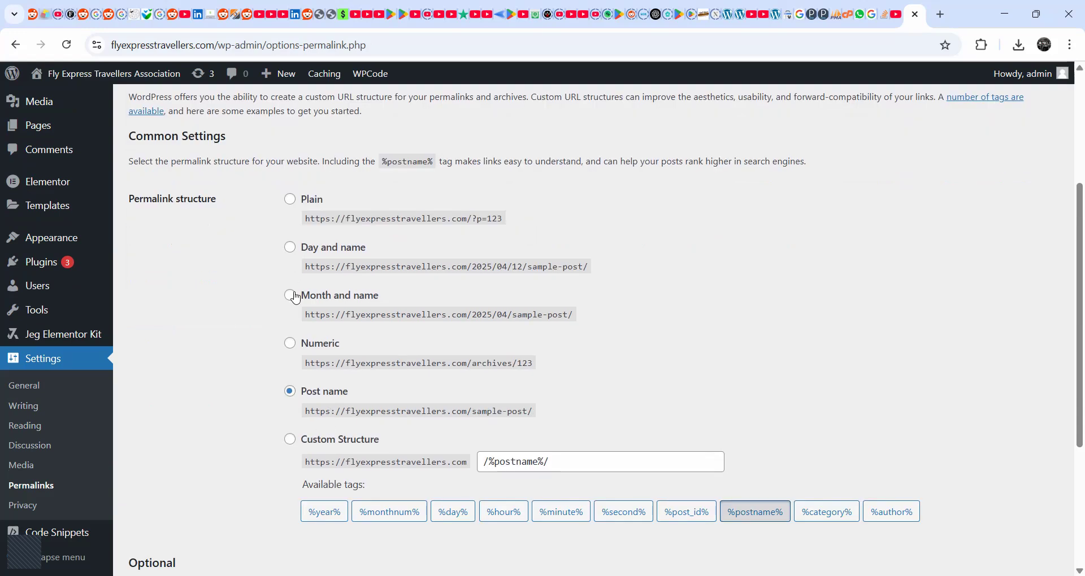
pyautogui.scroll(-4, 347, 219)
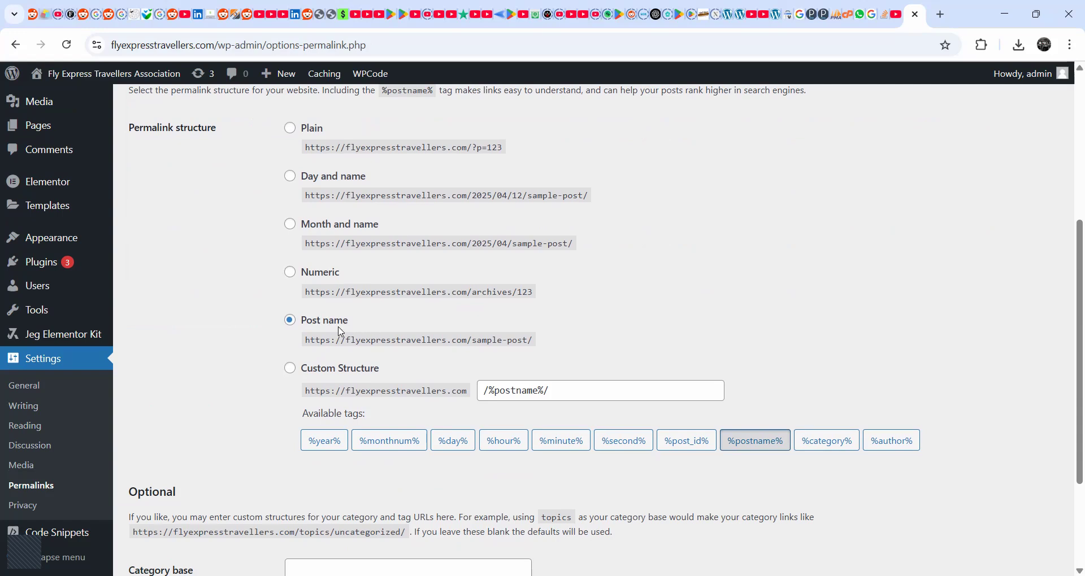
pyautogui.scroll(1, 340, 332)
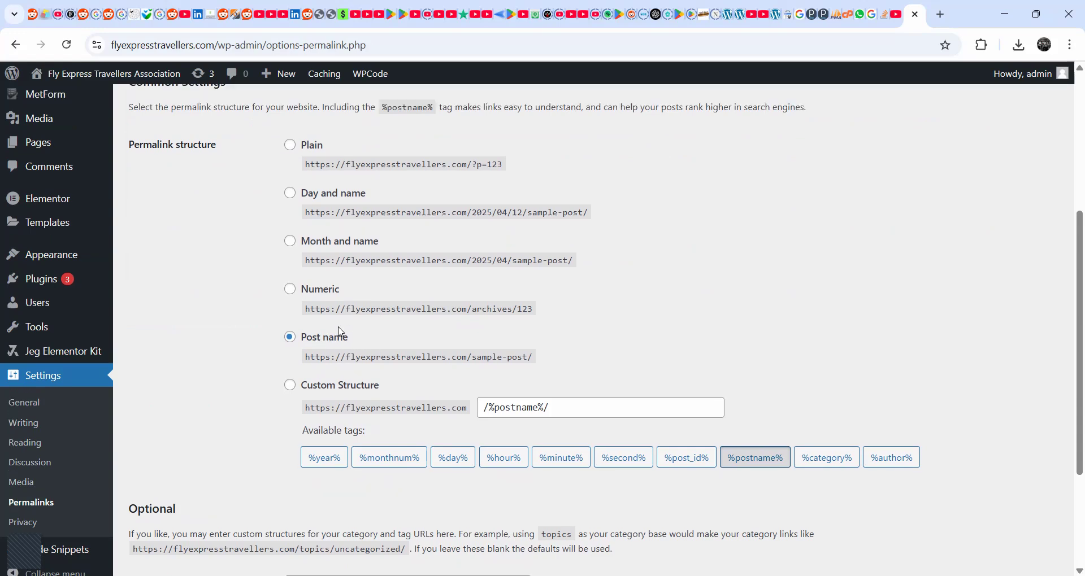
pyautogui.scroll(1, 340, 332)
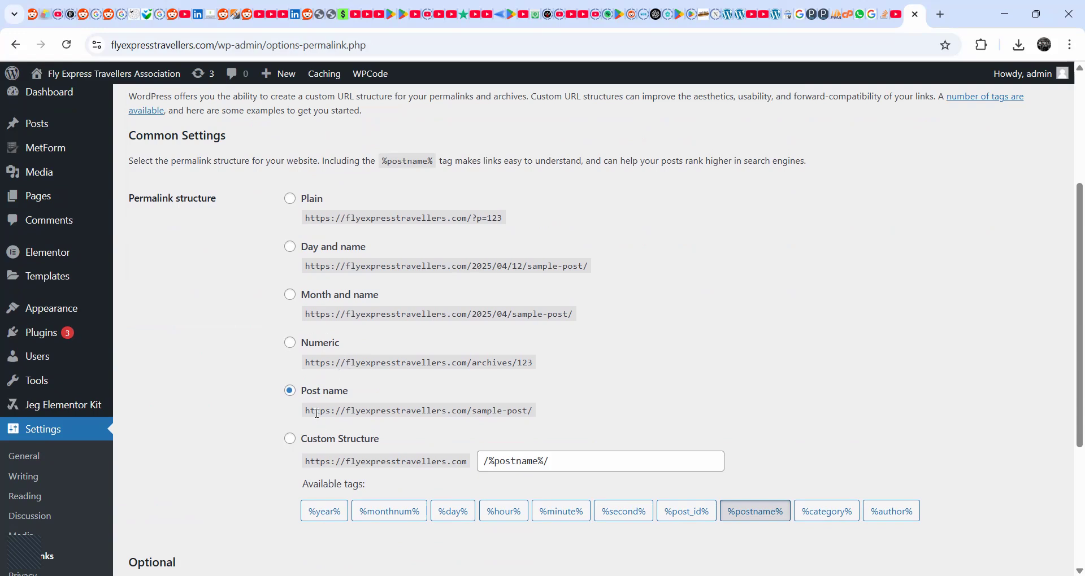
pyautogui.click(293, 201)
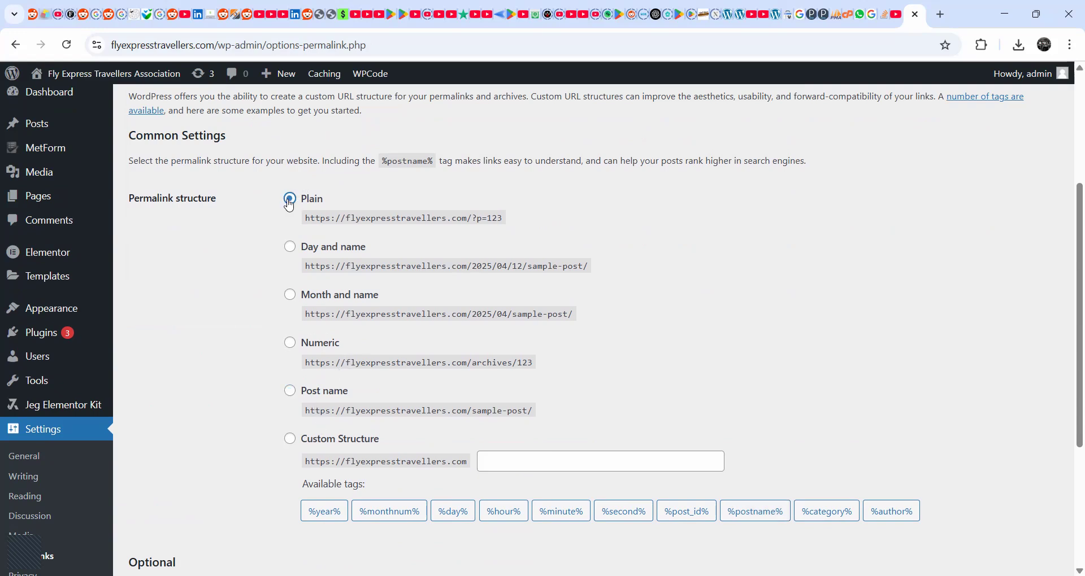
pyautogui.scroll(-2, 536, 262)
pyautogui.scroll(-2, 536, 263)
pyautogui.click(176, 502)
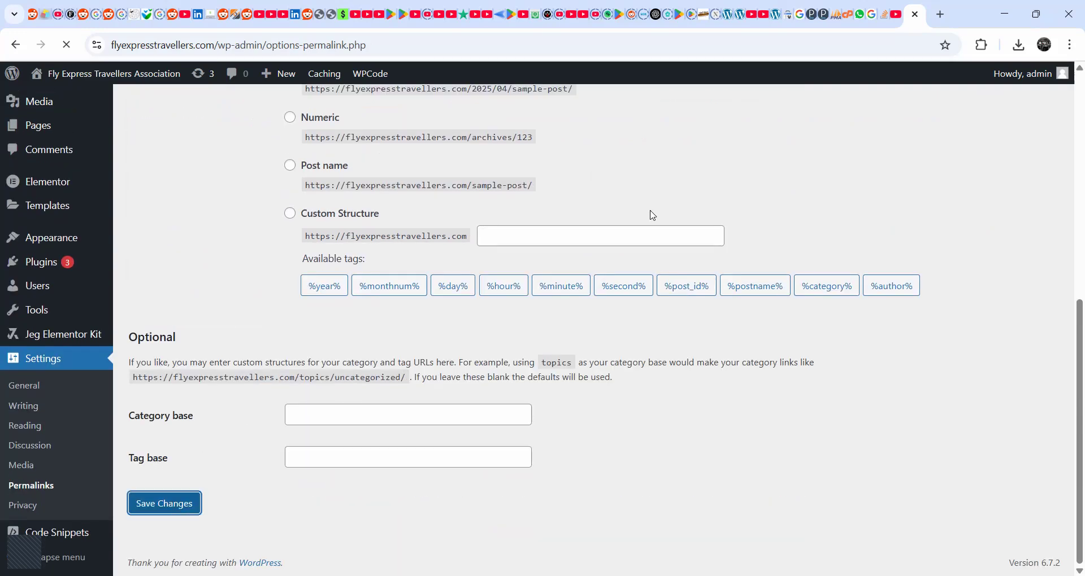
# - Set the permalink structure back to Post name and save the changes
pyautogui.scroll(-1, 303, 442)
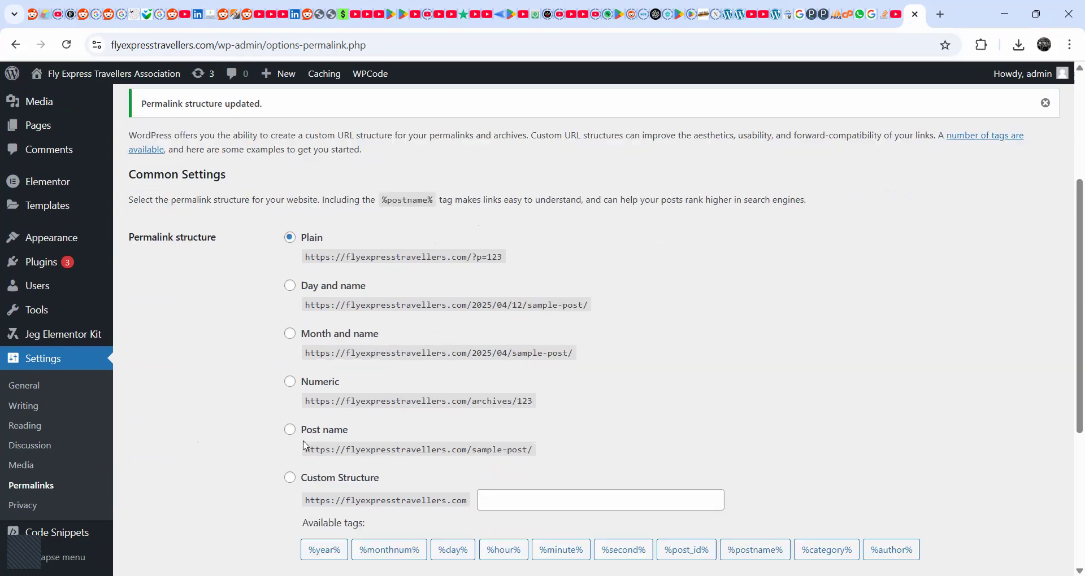
pyautogui.click(290, 430)
pyautogui.scroll(-5, 308, 435)
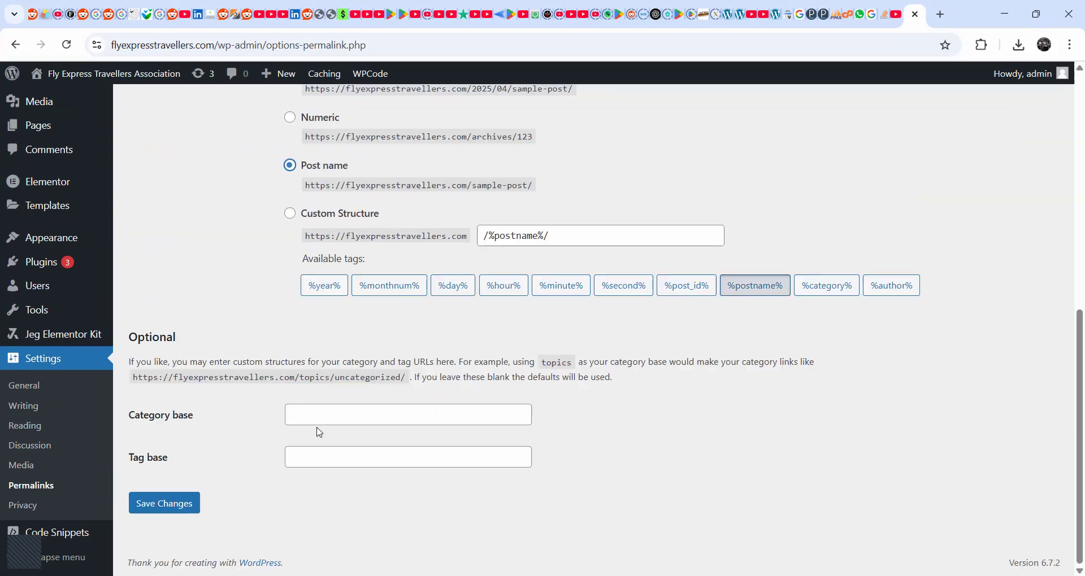
pyautogui.click(182, 504)
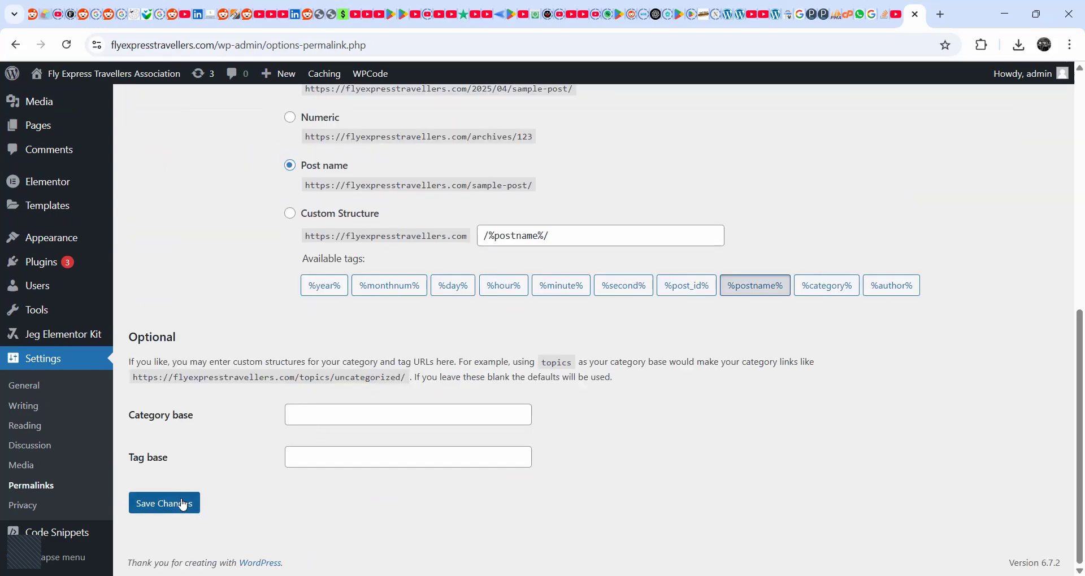
pyautogui.click(183, 505)
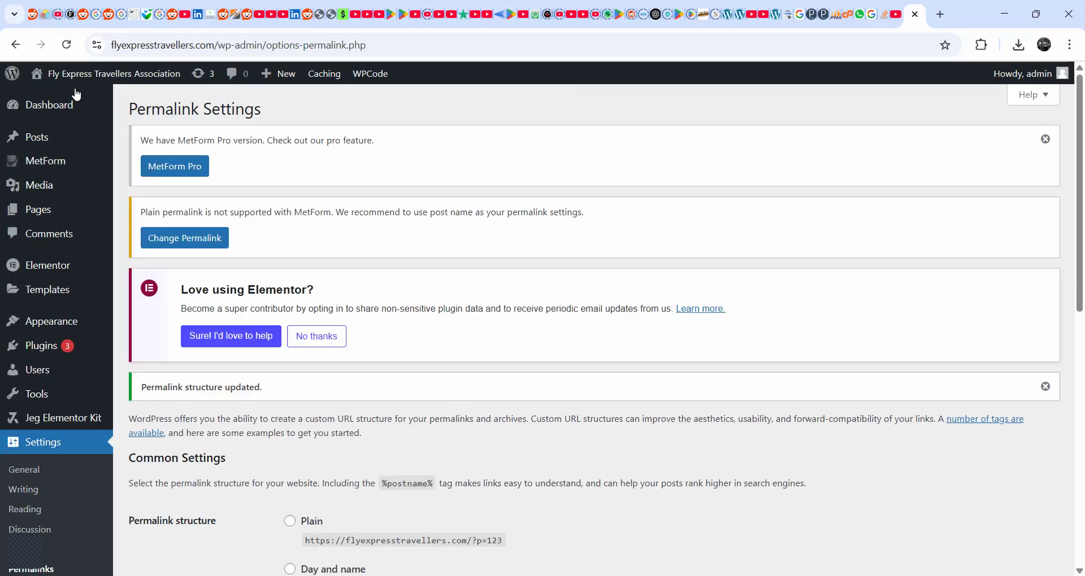
# - Open the live site from the WordPress admin in a new browser tab and switch to it
pyautogui.moveTo(68, 74)
pyautogui.rightClick(89, 102)
pyautogui.click(133, 113)
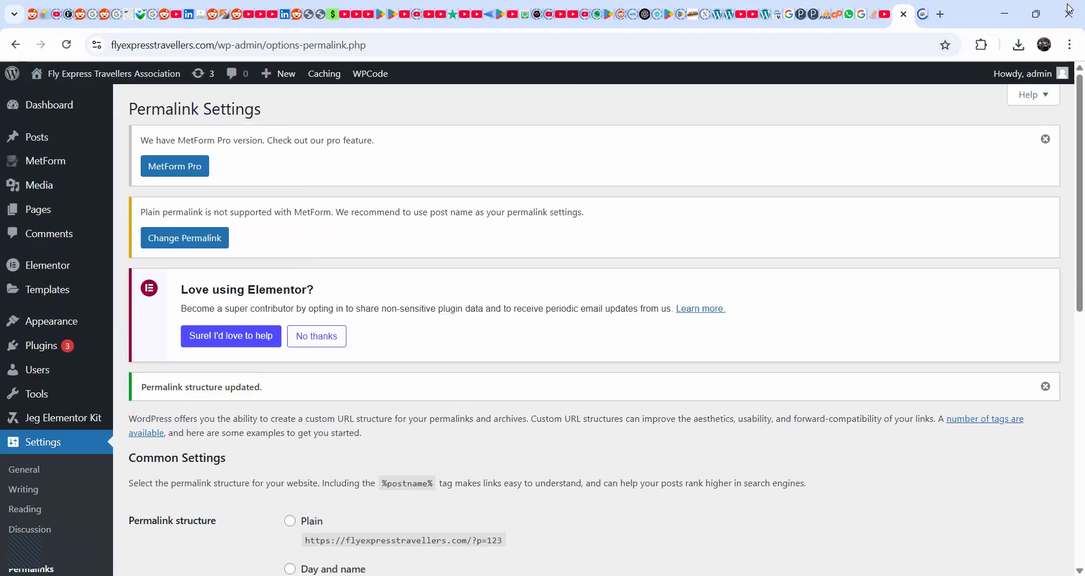
pyautogui.click(922, 14)
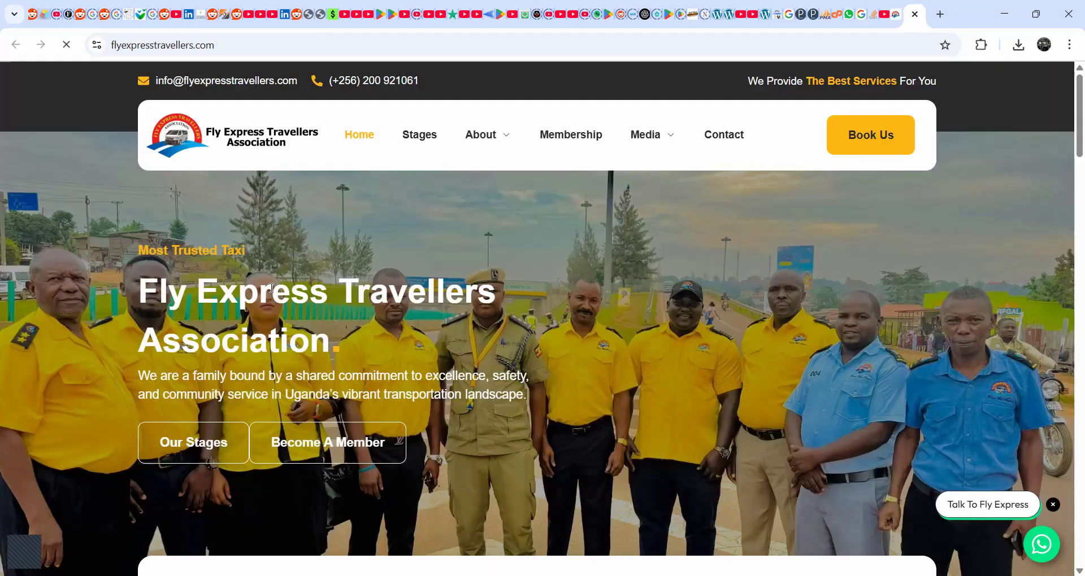
# - Look over the home page and open the Membership page to check that its link stays on flyexpresstravellers.com
pyautogui.scroll(-5, 272, 289)
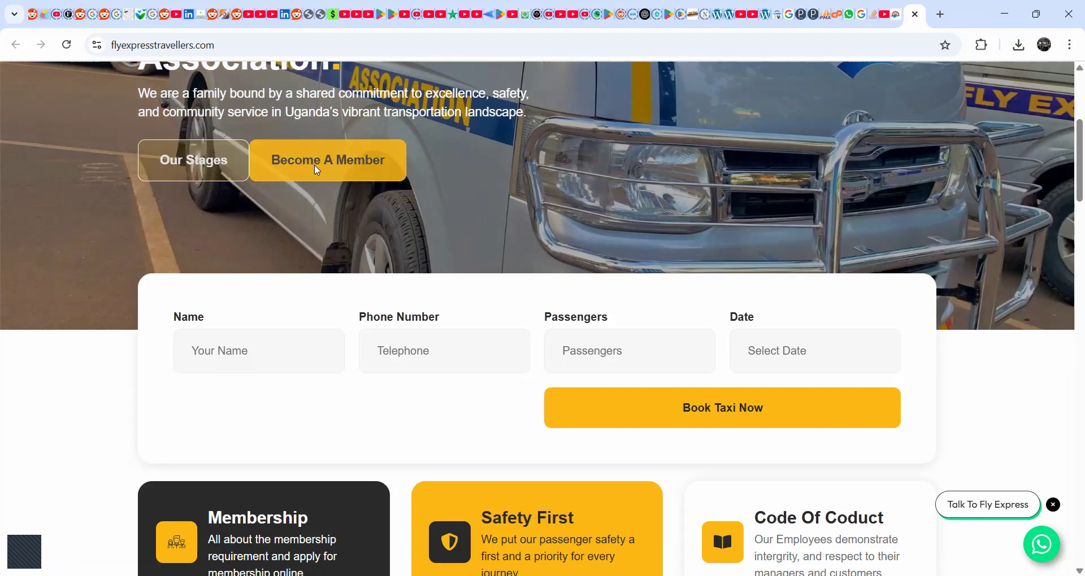
pyautogui.scroll(-7, 724, 222)
pyautogui.scroll(12, 727, 218)
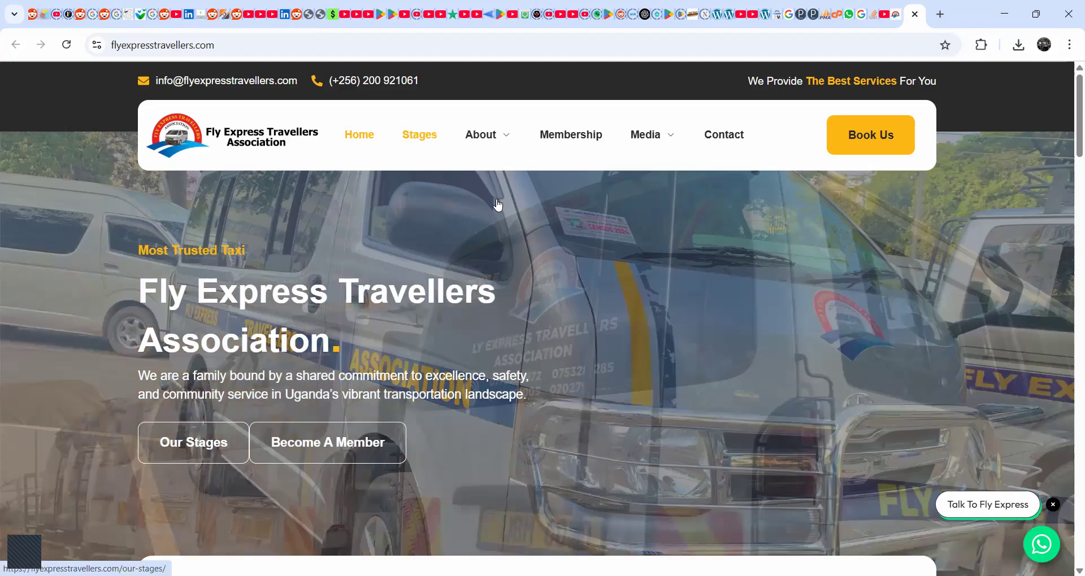
pyautogui.moveTo(487, 134)
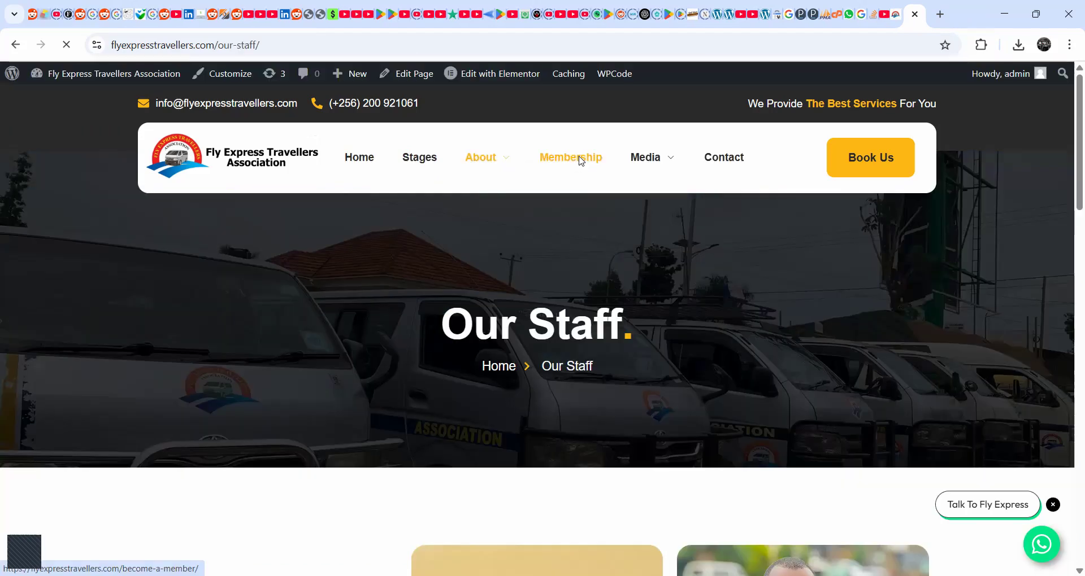
pyautogui.click(580, 159)
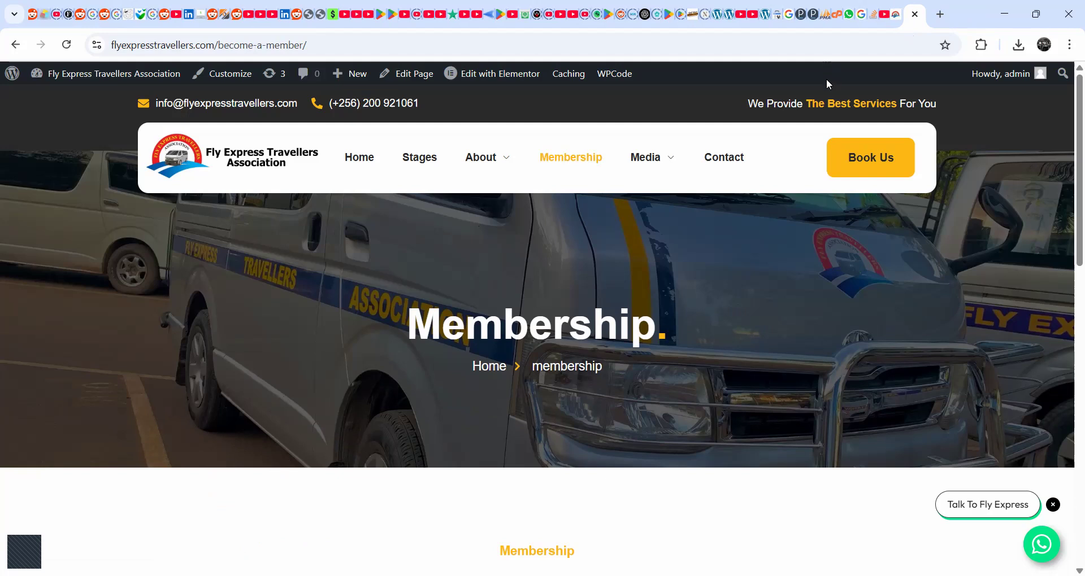
# - Return to the wppu_options table of the flyexpress_fly database in phpMyAdmin
pyautogui.click(825, 15)
pyautogui.click(831, 18)
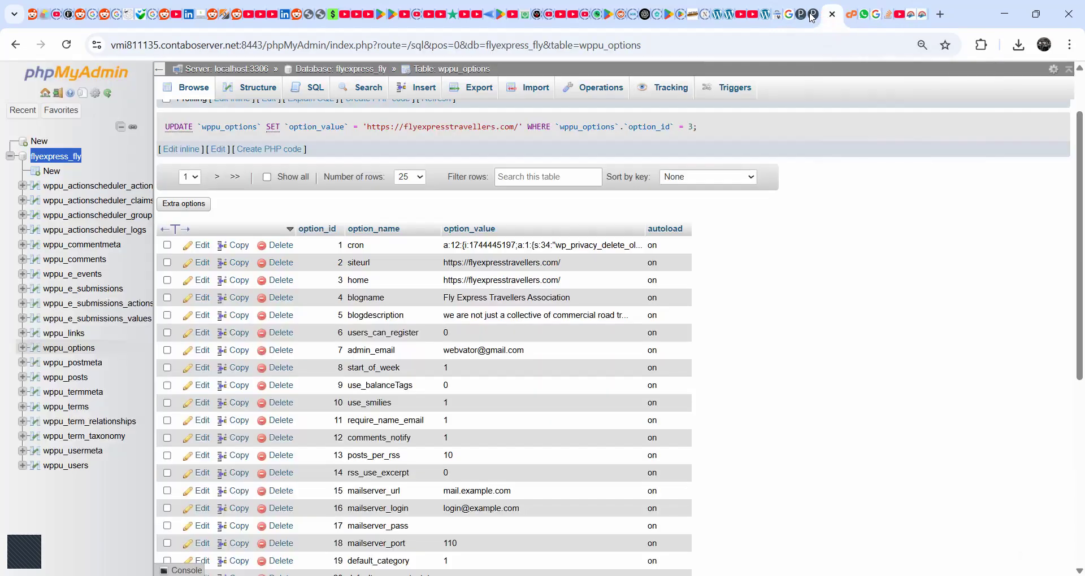